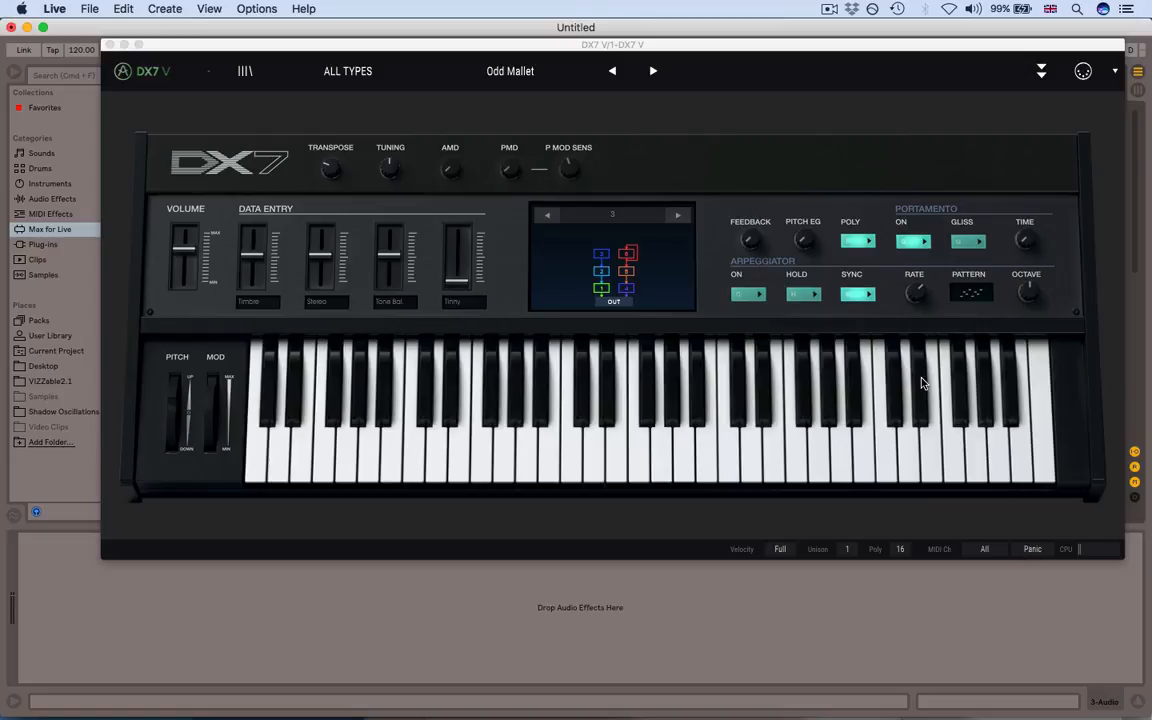
- Try out the Pitch EG and Feedback amounts on the synth's front controls
{"action": "left_click", "coordinate": [806, 242]}
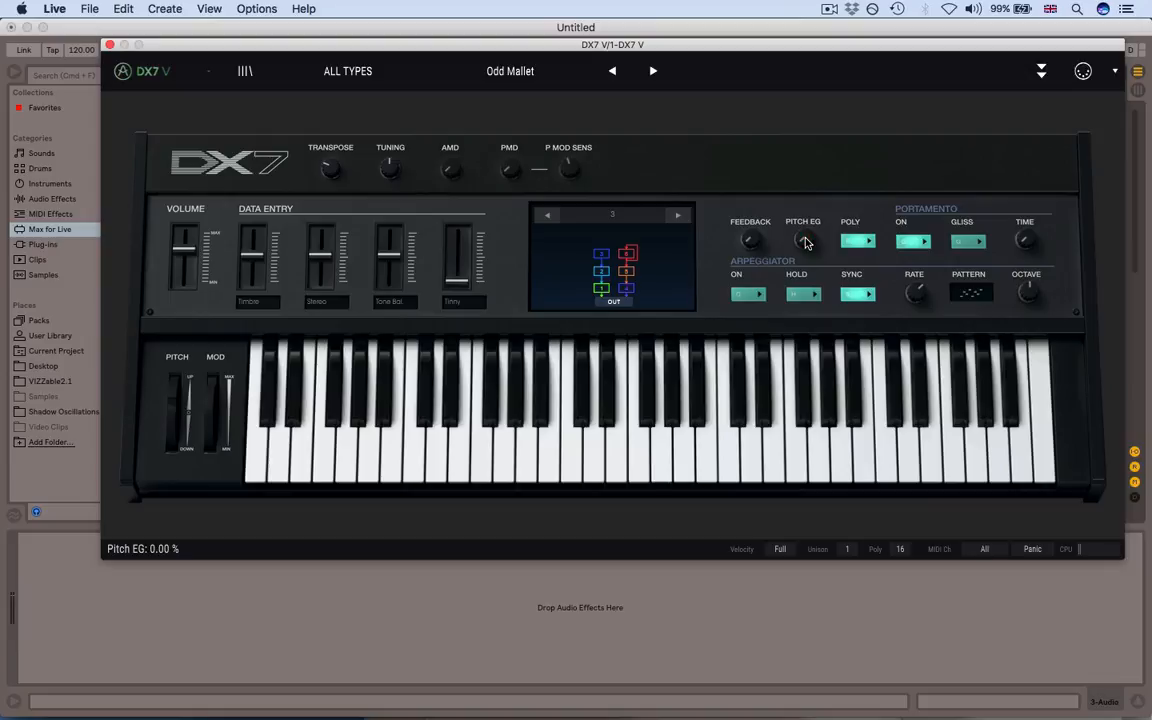
{"action": "left_click", "coordinate": [806, 242]}
{"action": "left_click", "coordinate": [755, 241]}
{"action": "left_click_drag", "start_coordinate": [751, 241], "coordinate": [747, 270]}
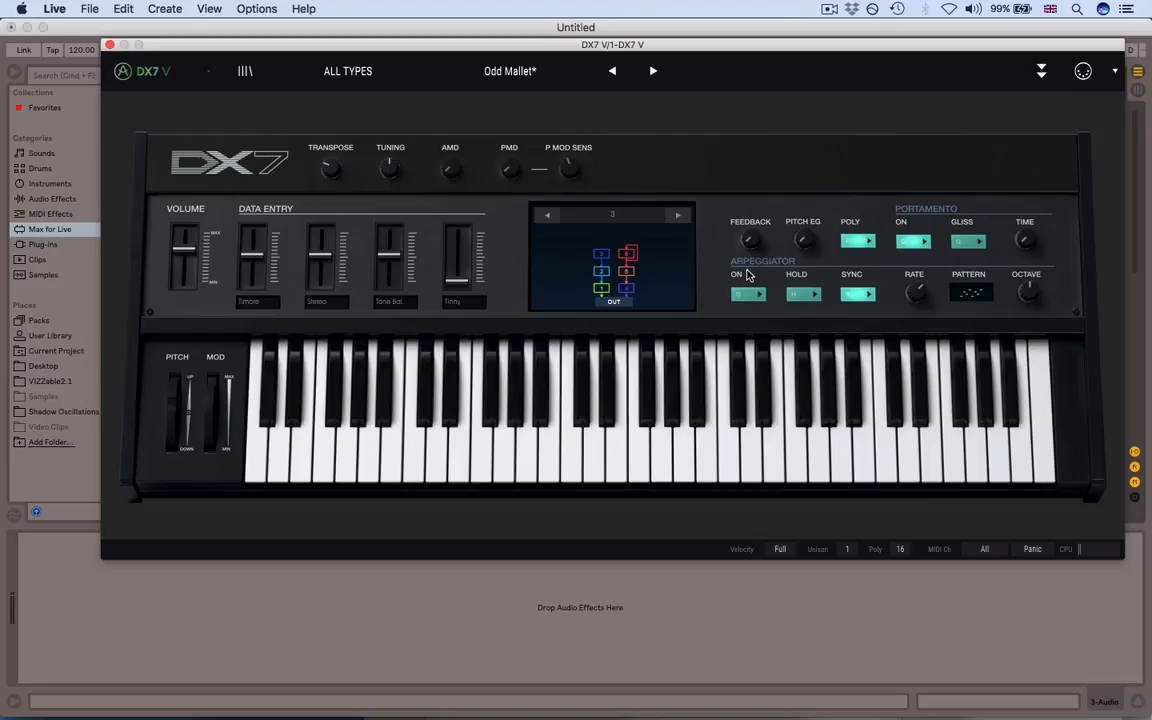
- Open the extended editor and look through its Envelopes, Mods and FX pages, ending on the Overview
{"action": "left_click", "coordinate": [969, 162]}
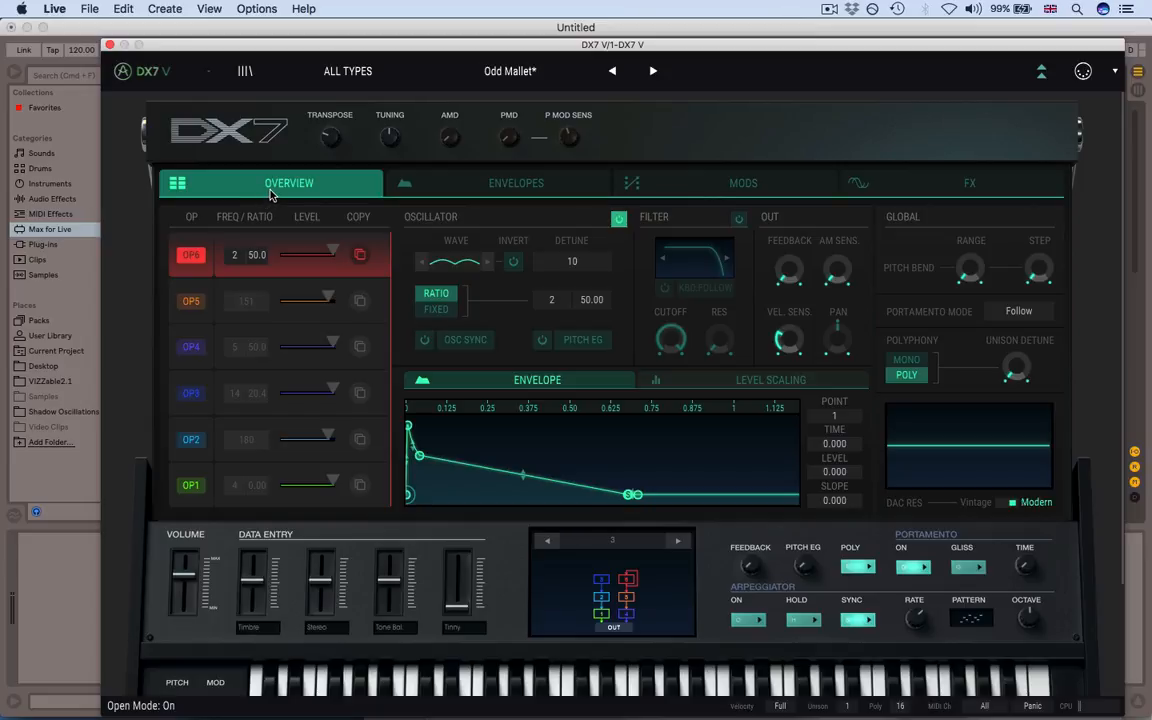
{"action": "left_click", "coordinate": [456, 188]}
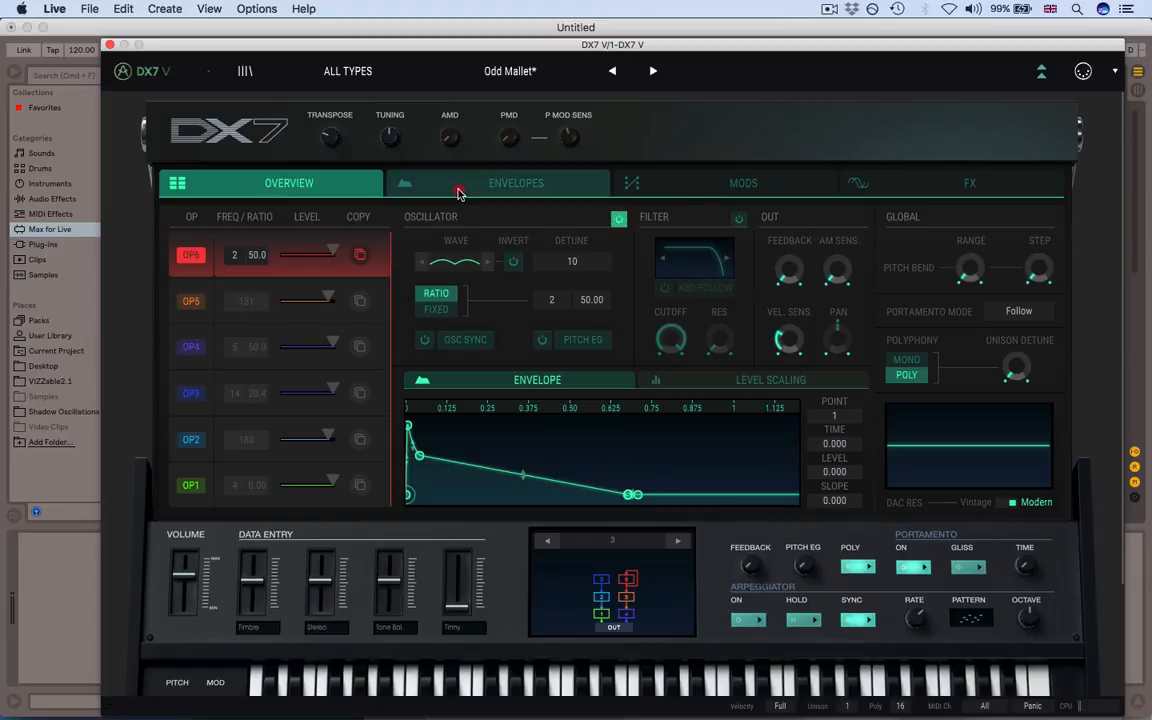
{"action": "left_click", "coordinate": [710, 192]}
{"action": "left_click", "coordinate": [967, 180]}
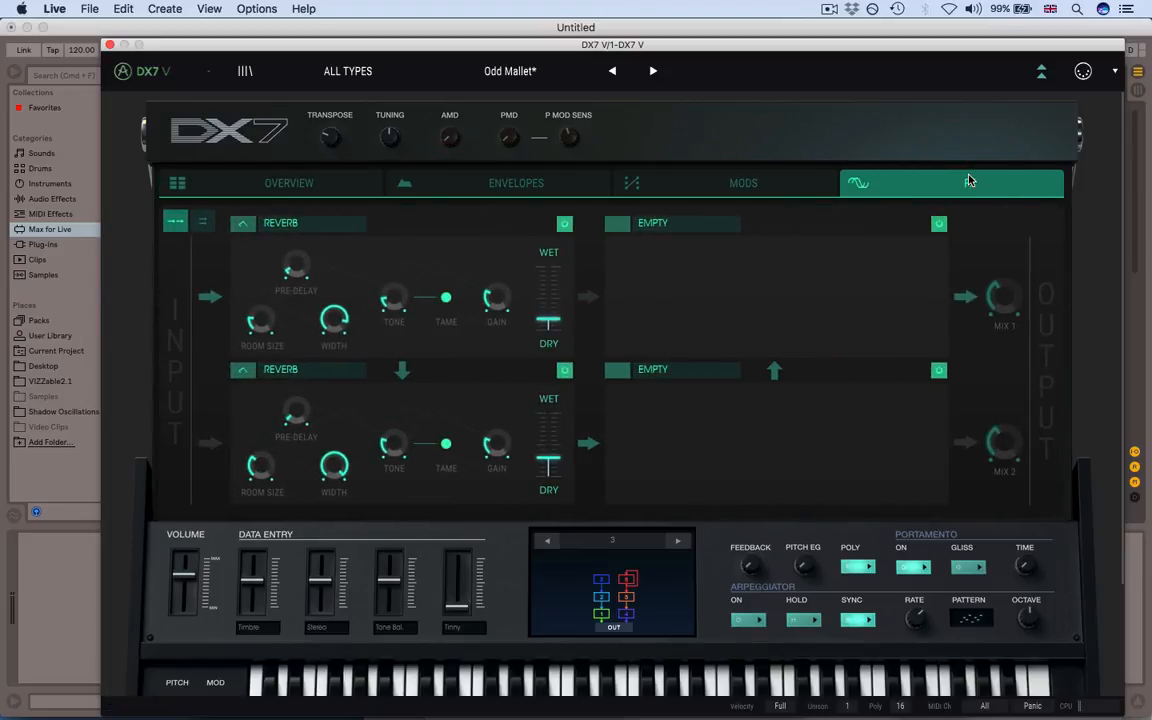
{"action": "left_click", "coordinate": [284, 182]}
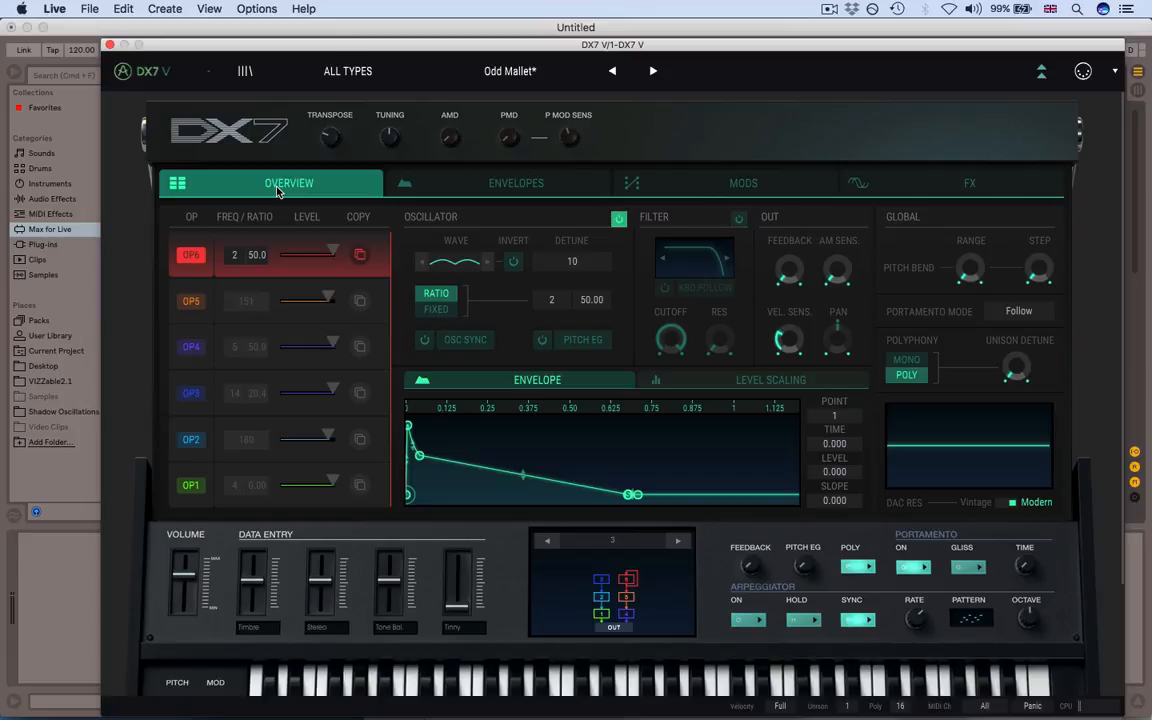
- Examine and compare the oscillator, filter and envelope settings of operators 1 to 6
{"action": "left_click", "coordinate": [182, 470]}
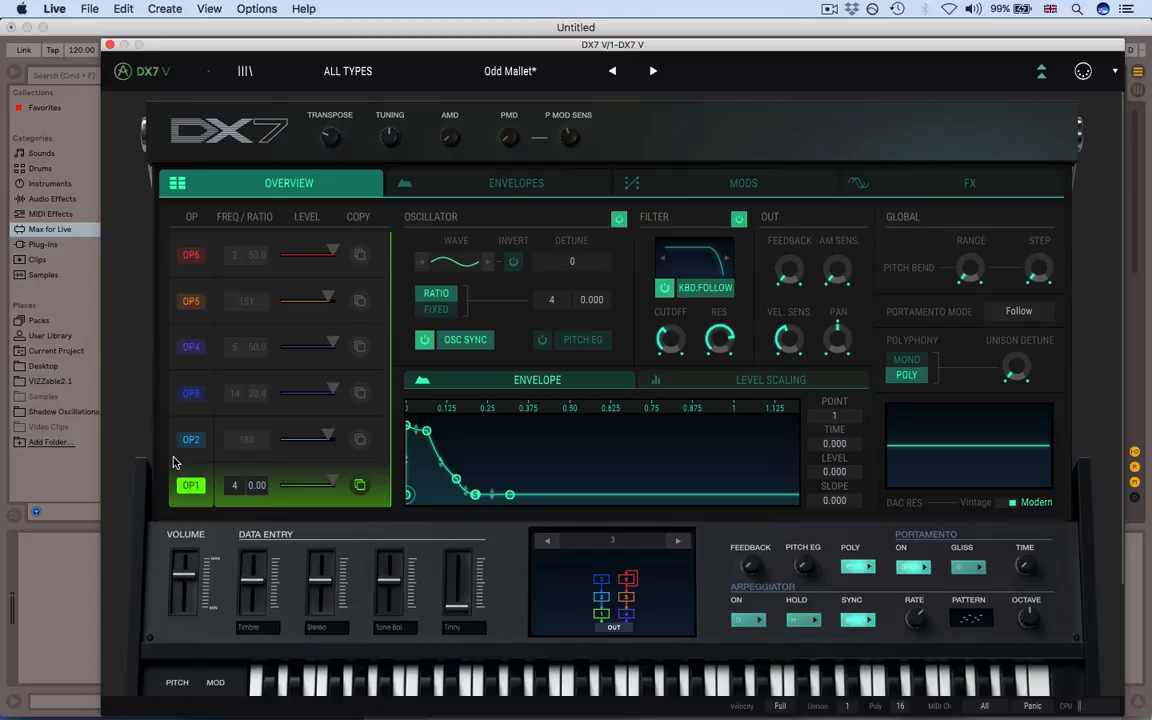
{"action": "left_click", "coordinate": [174, 450]}
{"action": "left_click", "coordinate": [168, 397]}
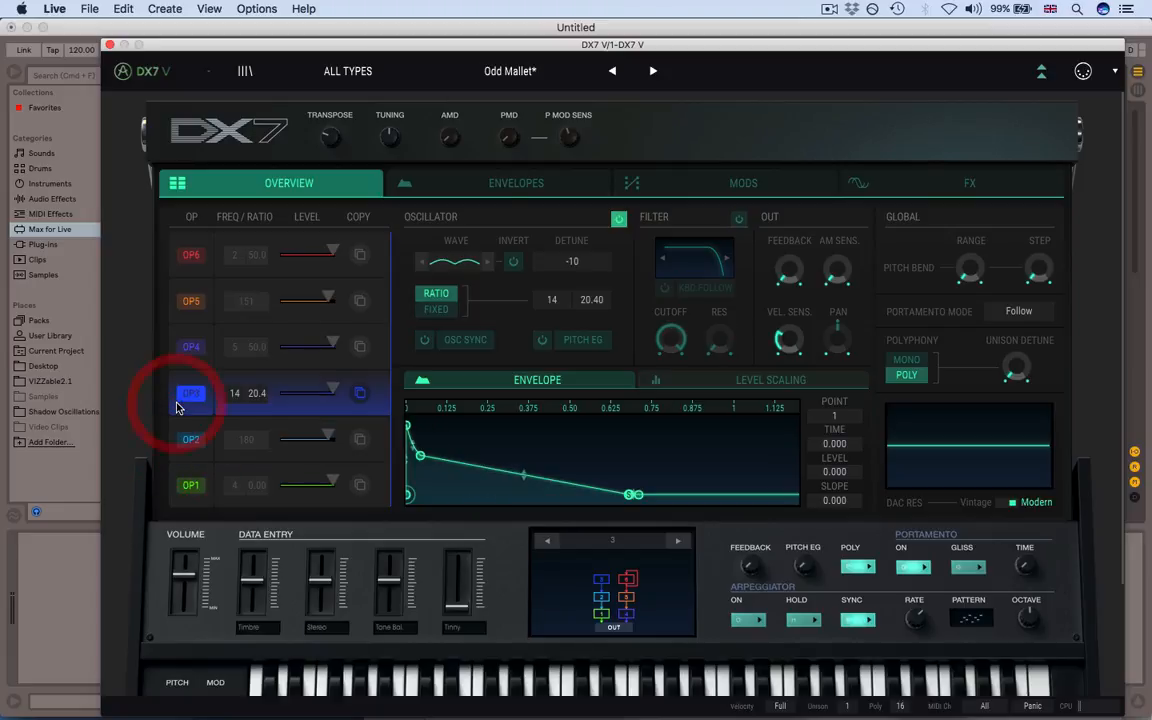
{"action": "left_click", "coordinate": [171, 344]}
{"action": "left_click", "coordinate": [174, 298]}
{"action": "left_click", "coordinate": [178, 255]}
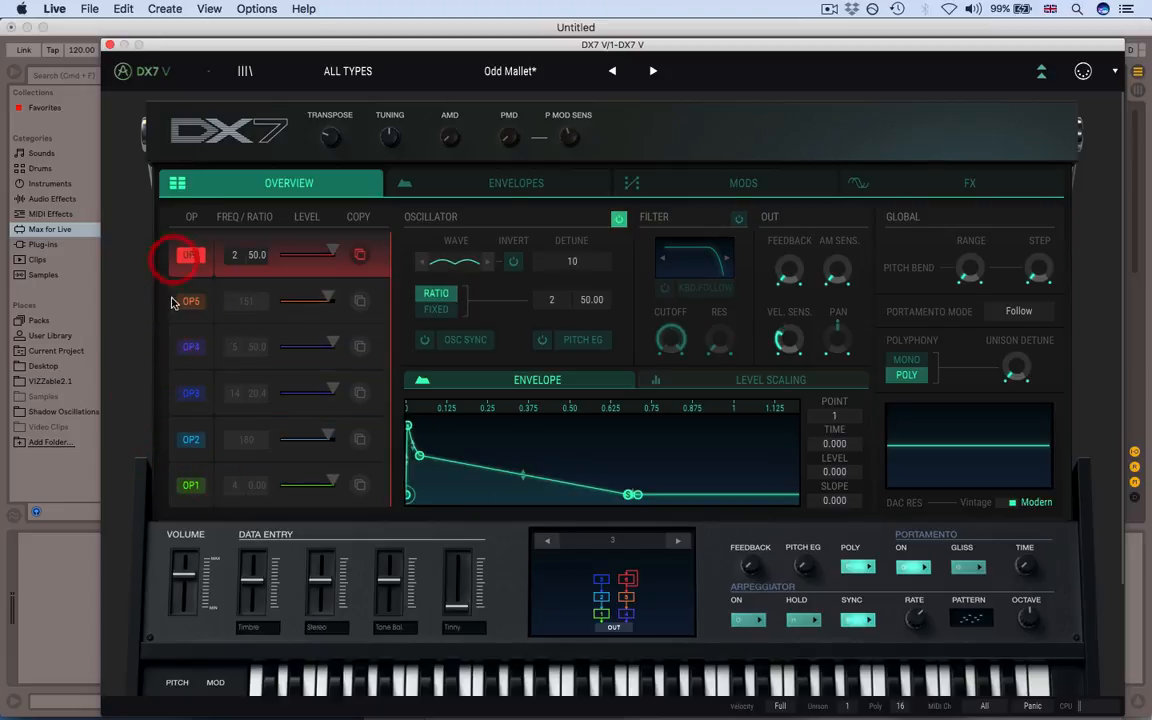
{"action": "left_click", "coordinate": [175, 472]}
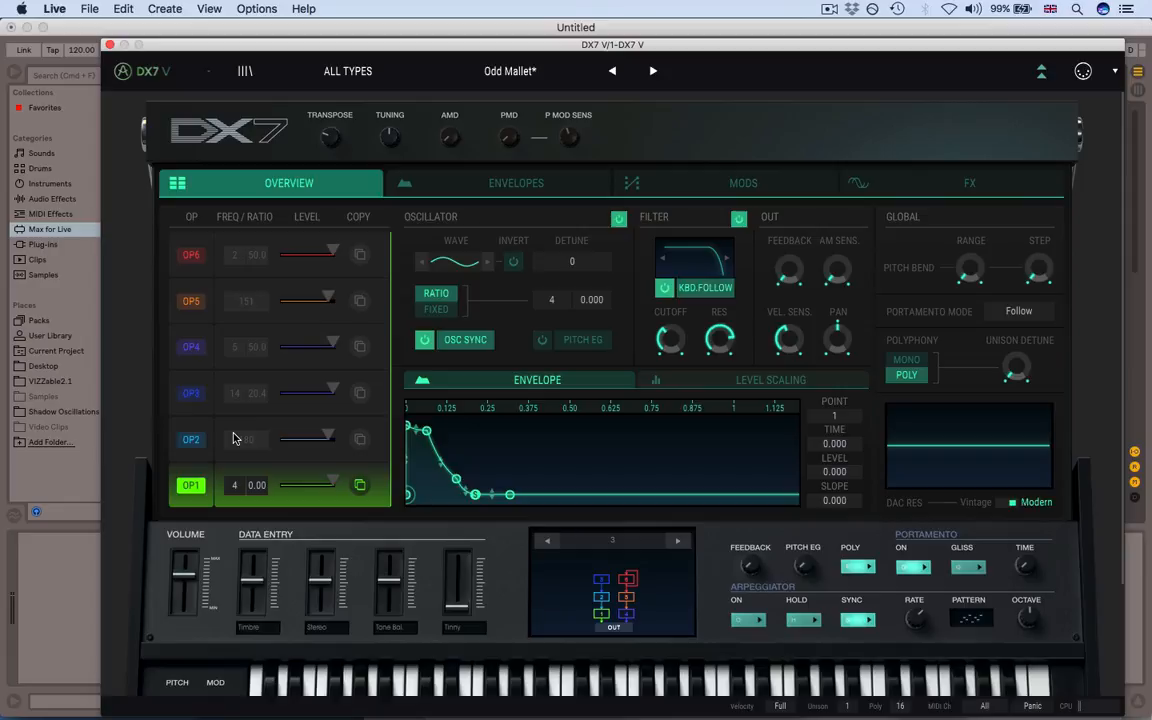
{"action": "left_click", "coordinate": [173, 437]}
{"action": "left_click", "coordinate": [172, 392]}
{"action": "left_click", "coordinate": [172, 347]}
{"action": "left_click", "coordinate": [172, 299]}
{"action": "left_click", "coordinate": [173, 268]}
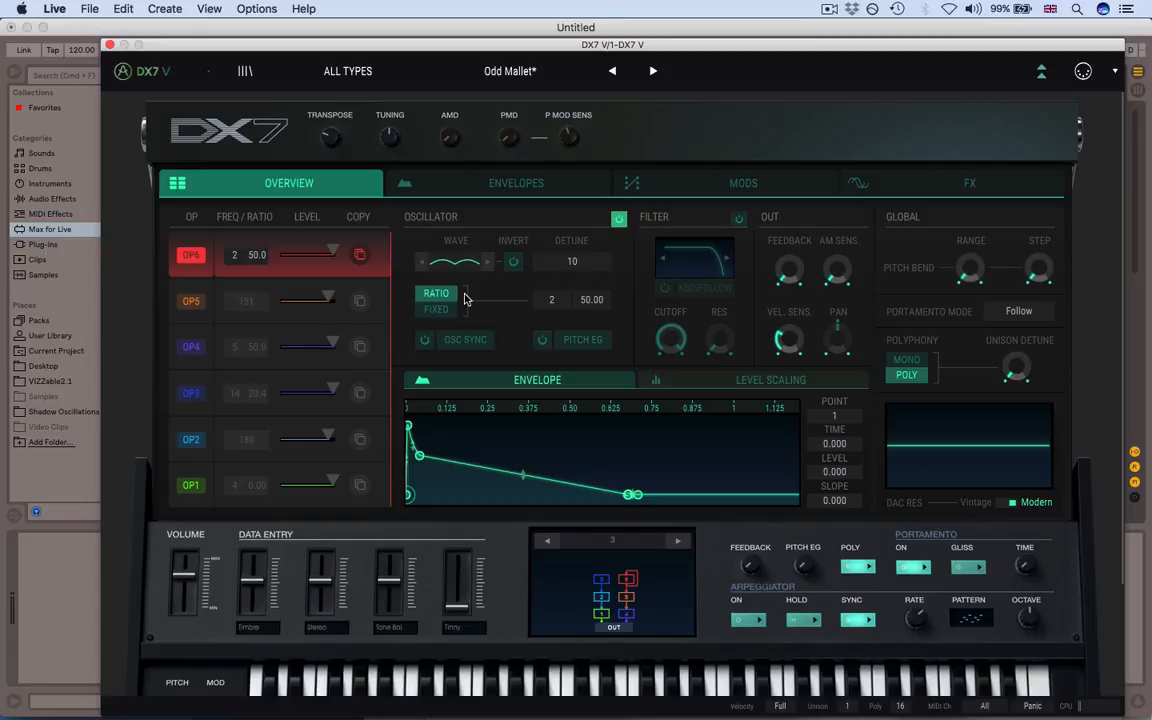
{"action": "left_click", "coordinate": [172, 485]}
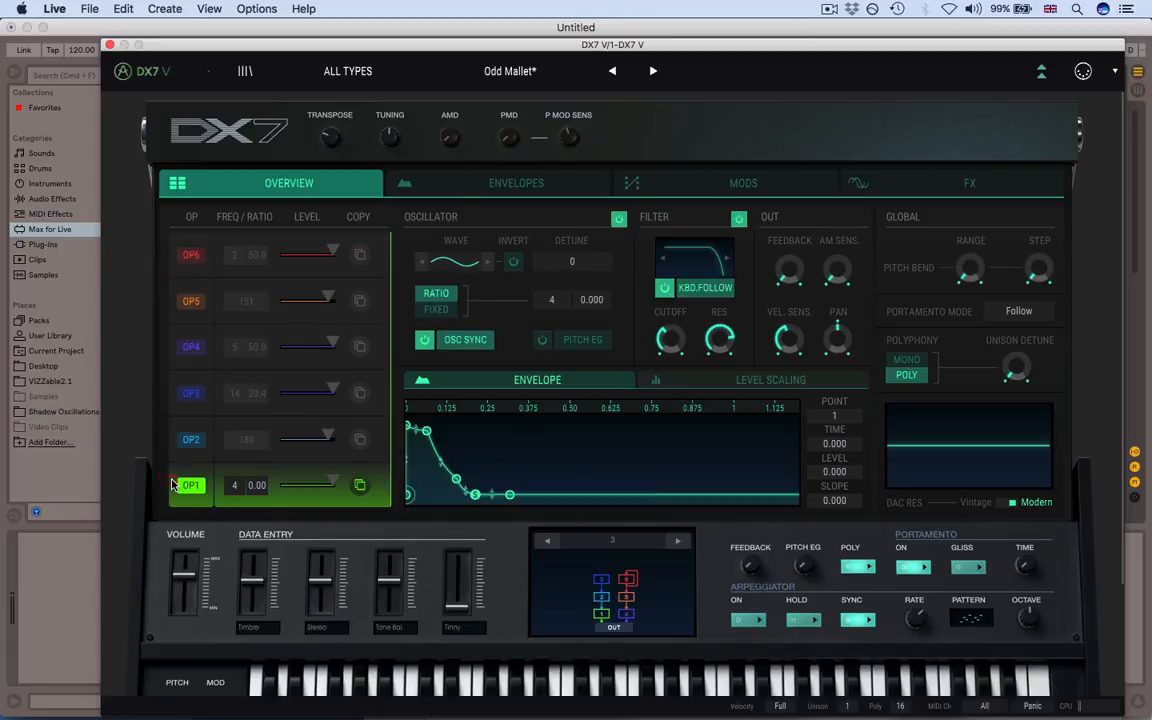
{"action": "left_click", "coordinate": [195, 437]}
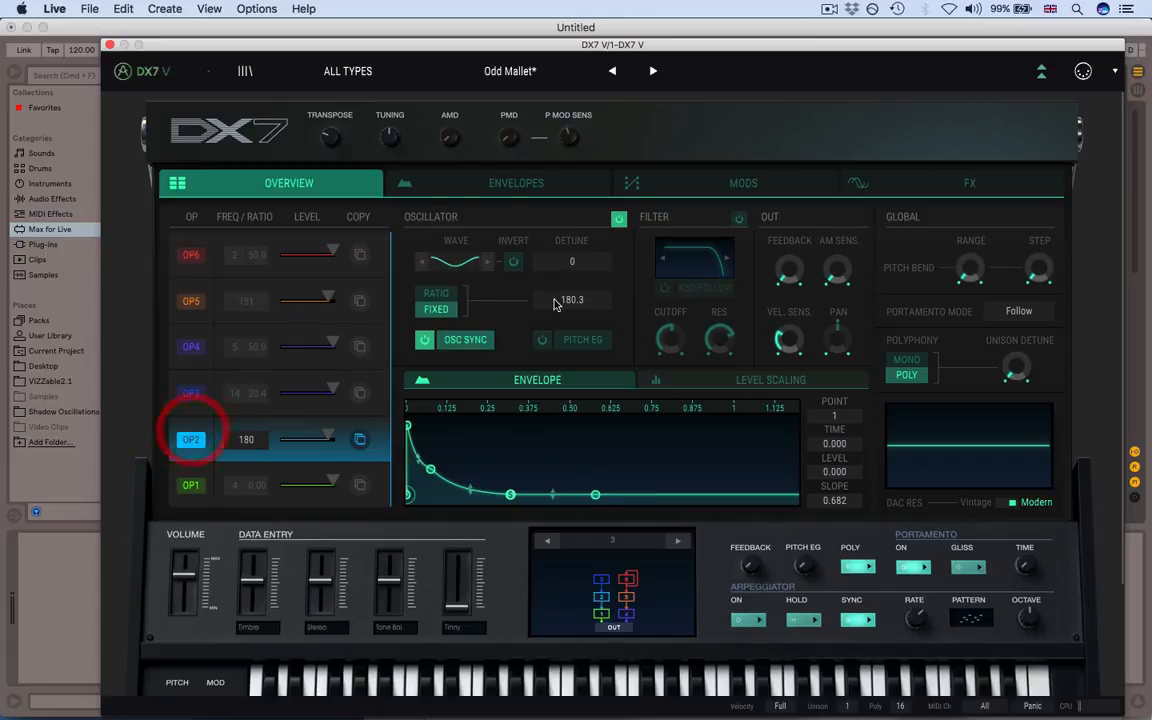
{"action": "left_click", "coordinate": [191, 392]}
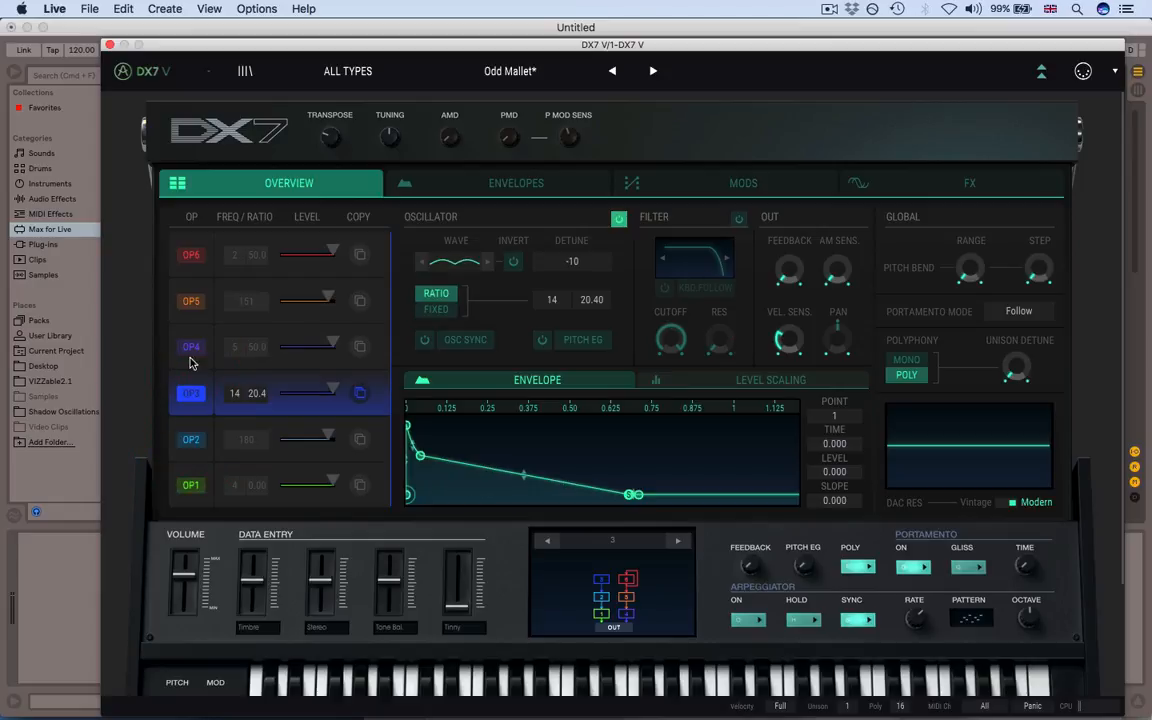
{"action": "left_click", "coordinate": [180, 335]}
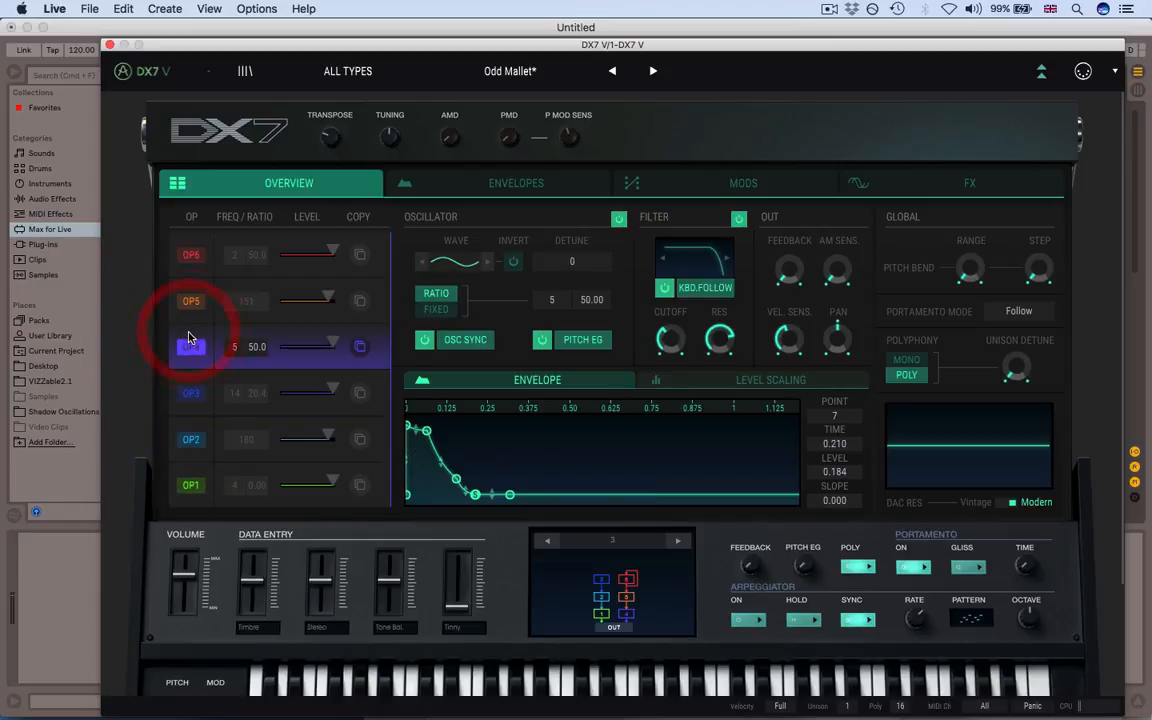
- Raise operator 1's filter cutoff to about 12721 Hz
{"action": "left_click", "coordinate": [176, 466]}
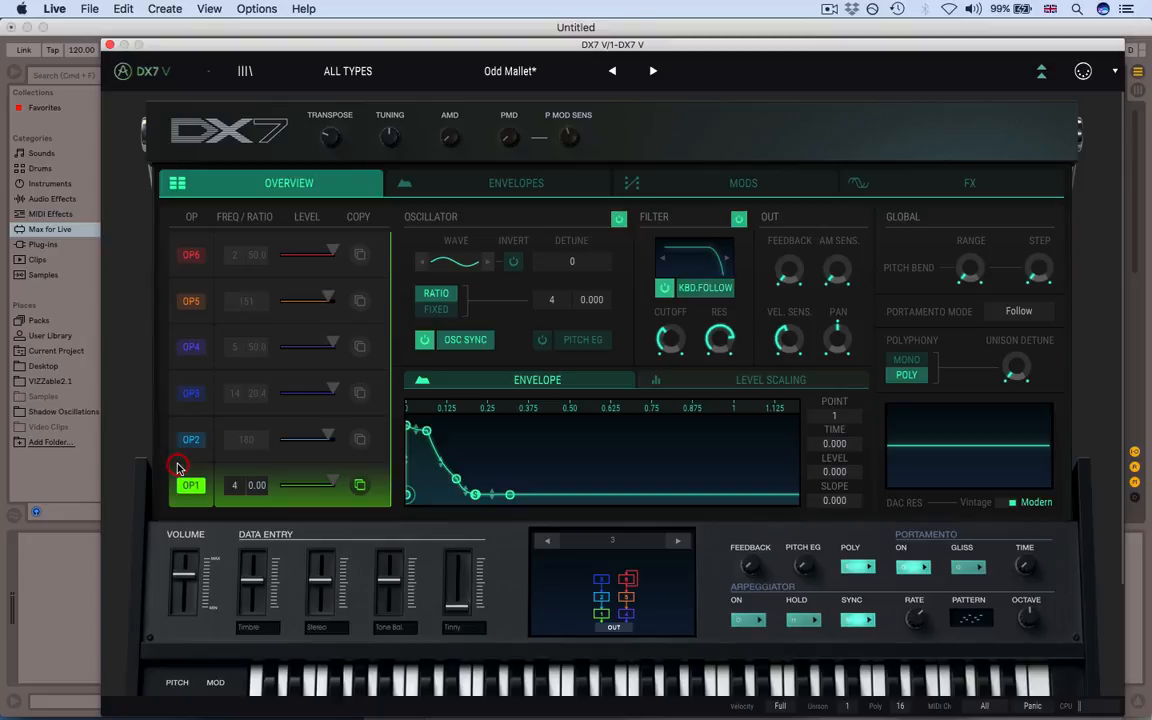
{"action": "left_click", "coordinate": [739, 225]}
{"action": "left_click_drag", "start_coordinate": [662, 347], "coordinate": [600, 225]}
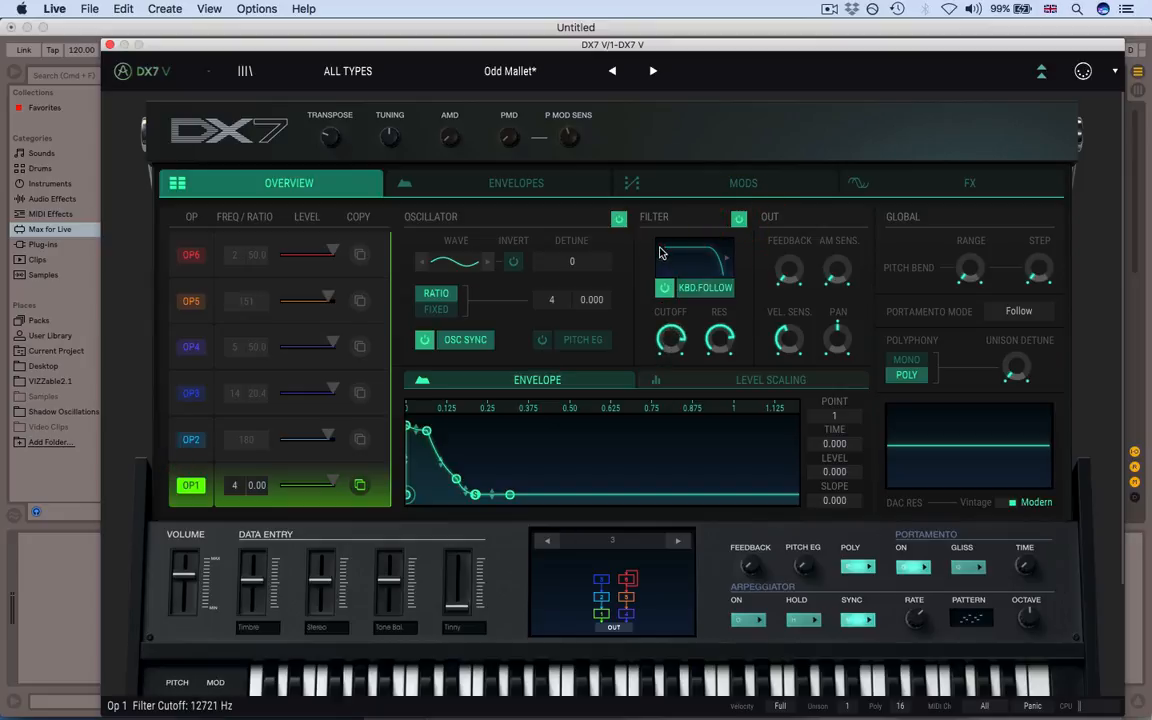
- Enable operator 2's filter with keyboard follow and adjust its cutoff to about 706 Hz
{"action": "left_click", "coordinate": [196, 424]}
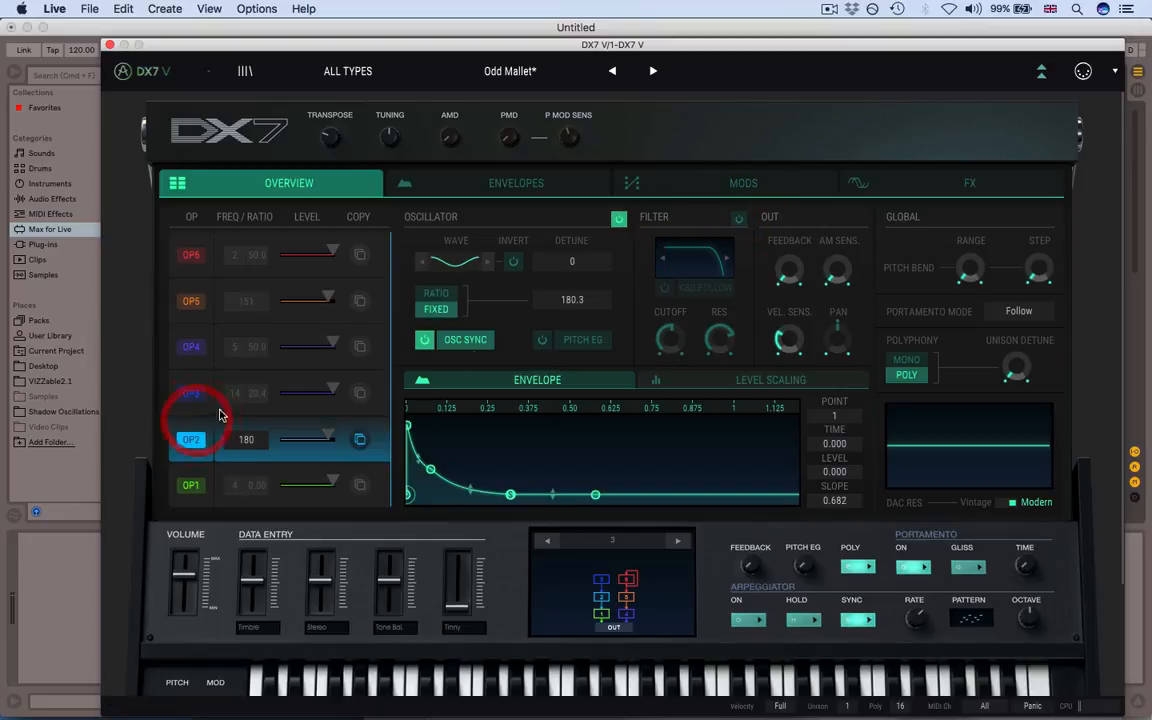
{"action": "left_click", "coordinate": [739, 219]}
{"action": "left_click", "coordinate": [662, 370]}
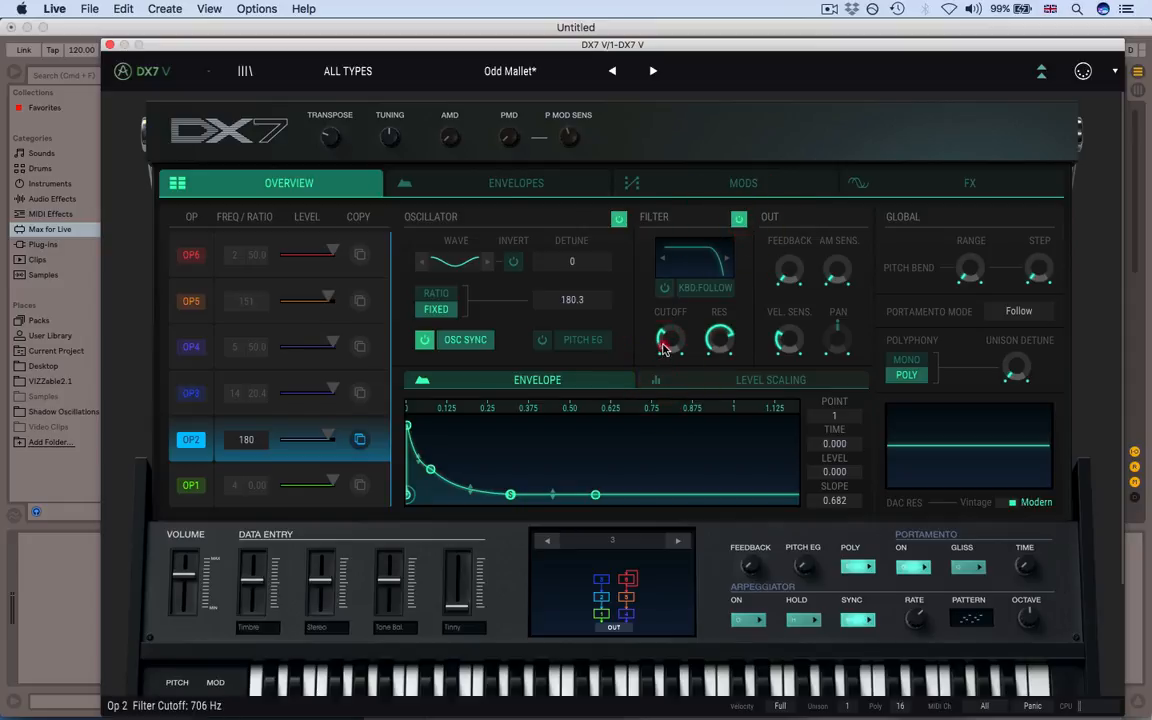
{"action": "left_click", "coordinate": [665, 288]}
- Try several waveforms for operator 1's oscillator and choose ADD. 3
{"action": "left_click", "coordinate": [190, 478]}
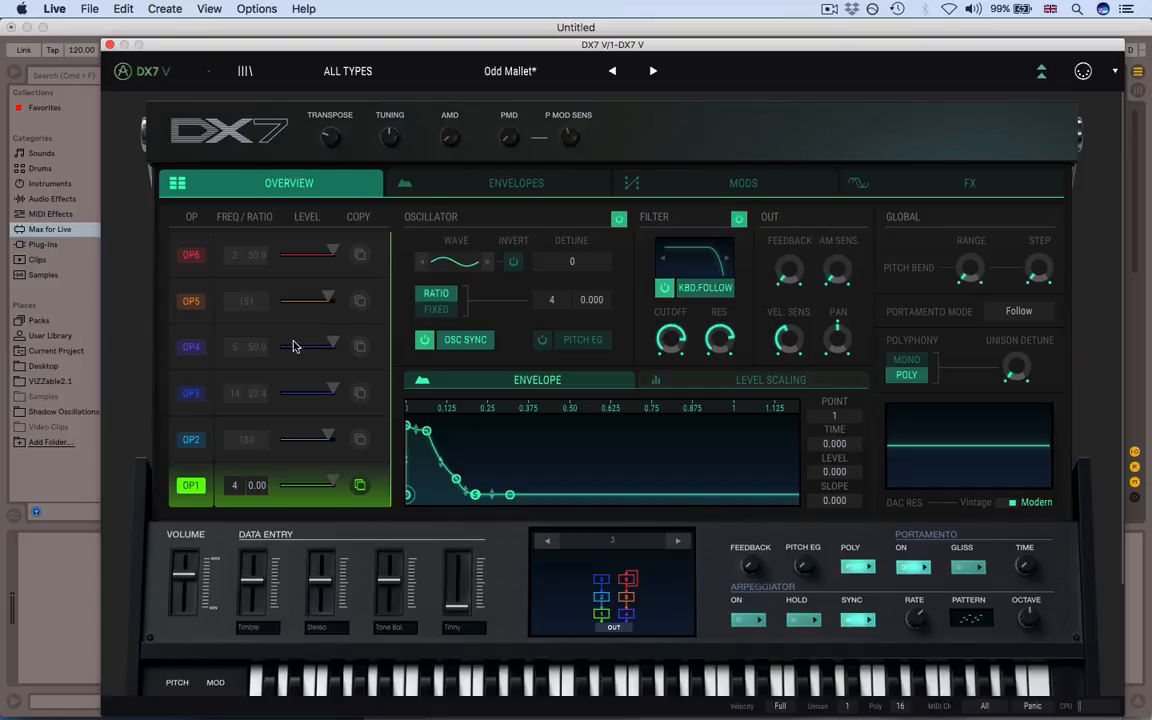
{"action": "left_click", "coordinate": [457, 268]}
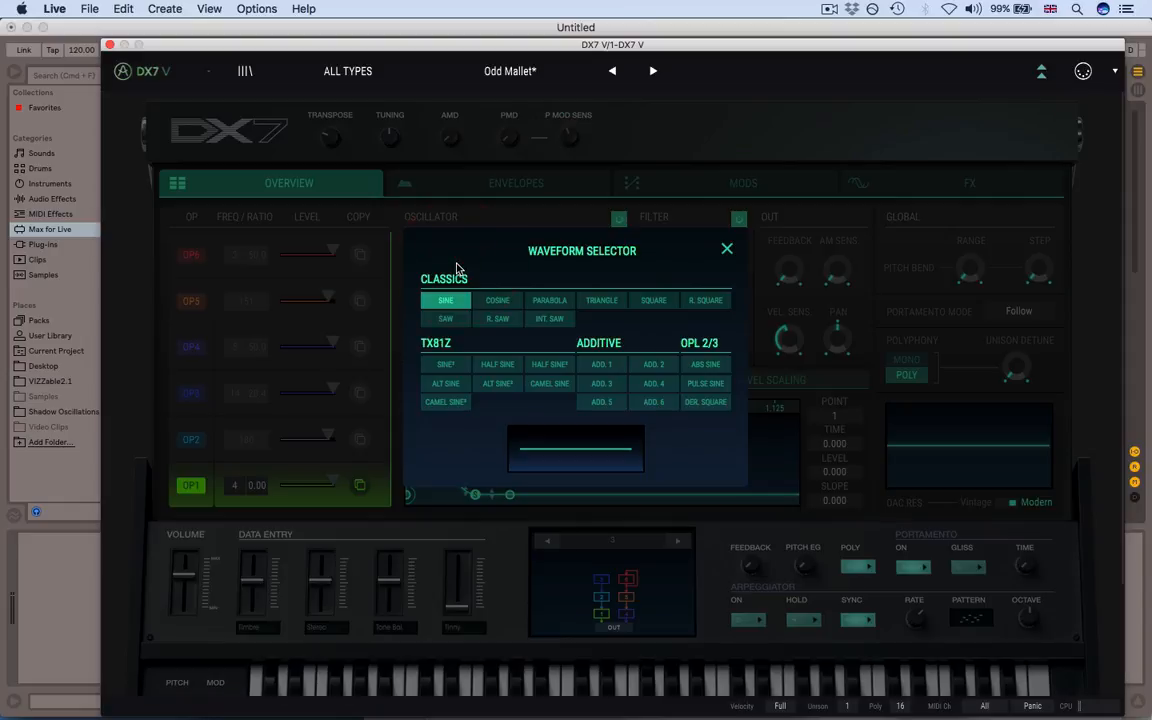
{"action": "left_click", "coordinate": [497, 302]}
{"action": "left_click", "coordinate": [549, 301]}
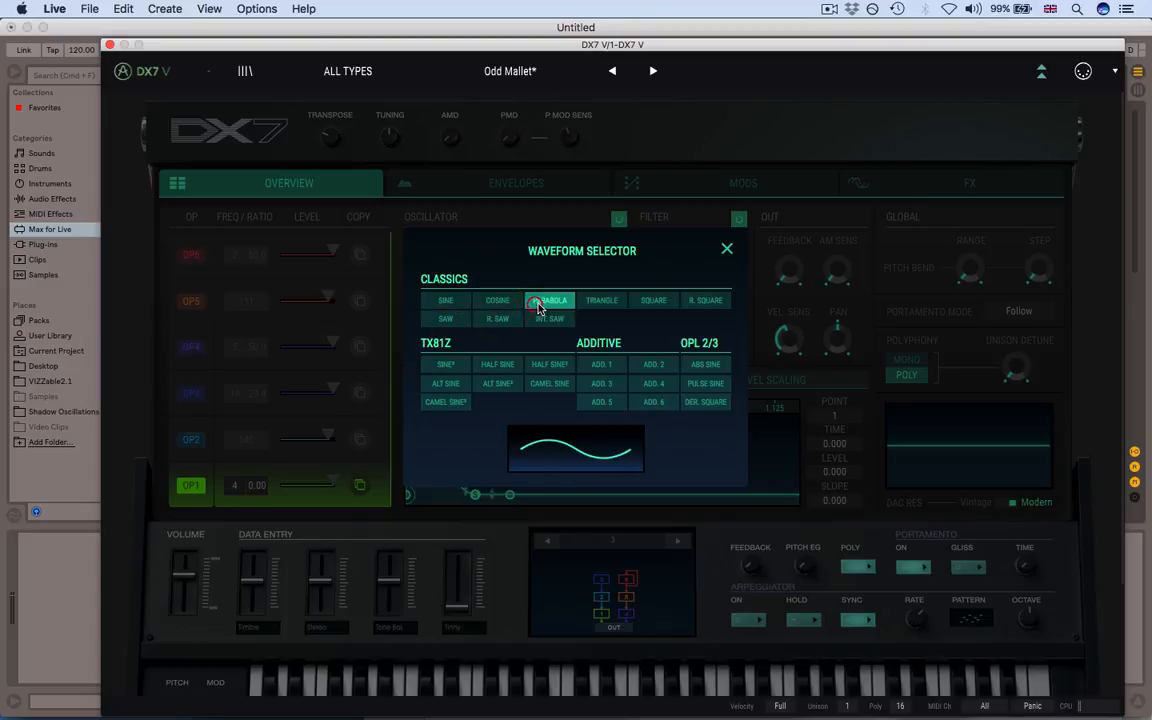
{"action": "left_click", "coordinate": [600, 301]}
{"action": "left_click", "coordinate": [646, 303]}
{"action": "left_click", "coordinate": [690, 303]}
{"action": "left_click", "coordinate": [690, 383]}
{"action": "left_click", "coordinate": [647, 384]}
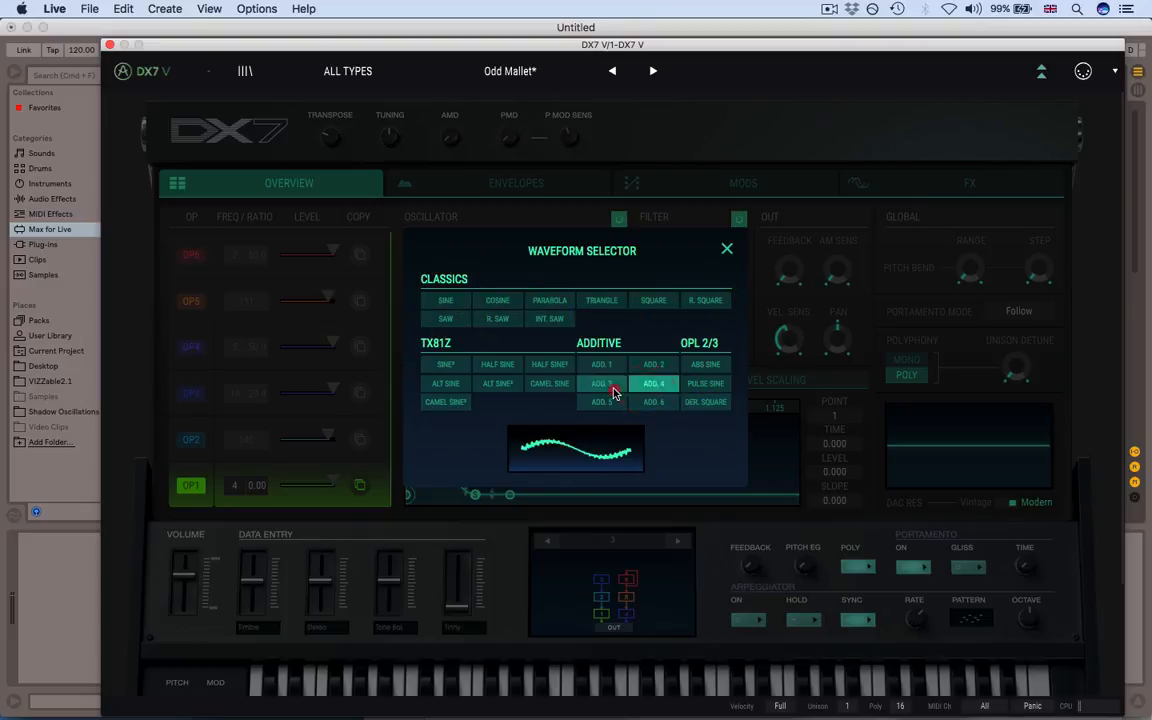
{"action": "left_click", "coordinate": [614, 388]}
{"action": "left_click", "coordinate": [727, 250]}
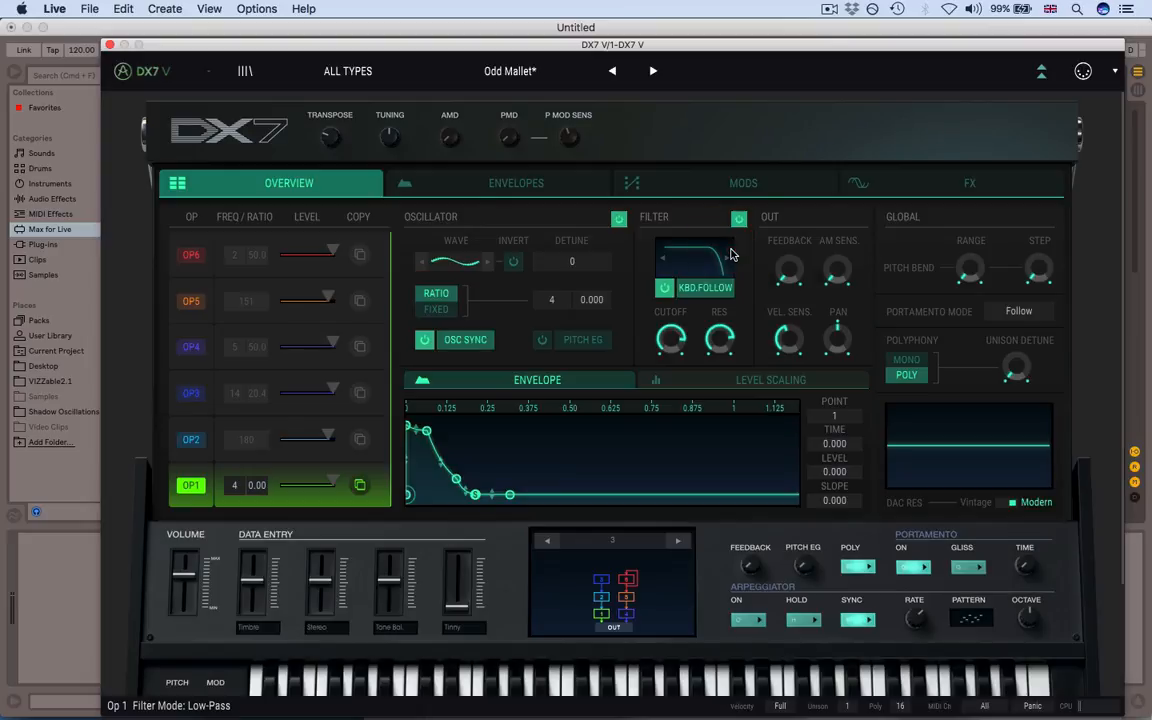
- Switch operator 1's Invert and Pitch EG options on and back off
{"action": "left_click", "coordinate": [516, 258]}
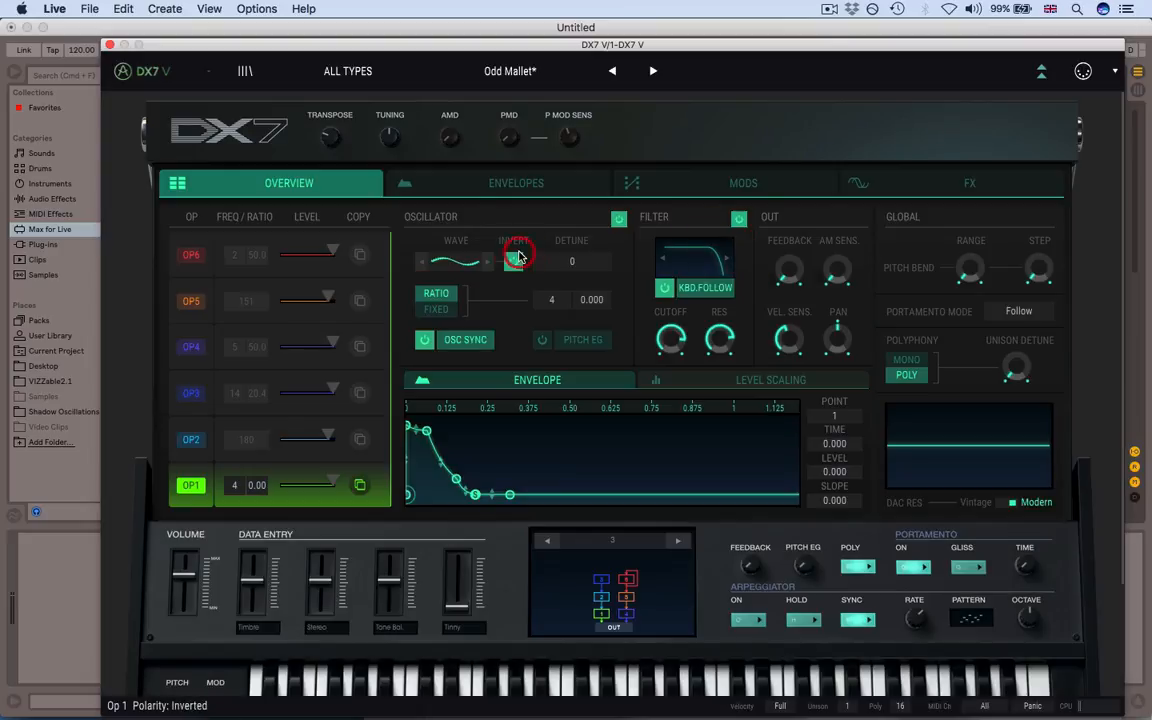
{"action": "left_click", "coordinate": [518, 257]}
{"action": "left_click", "coordinate": [585, 345]}
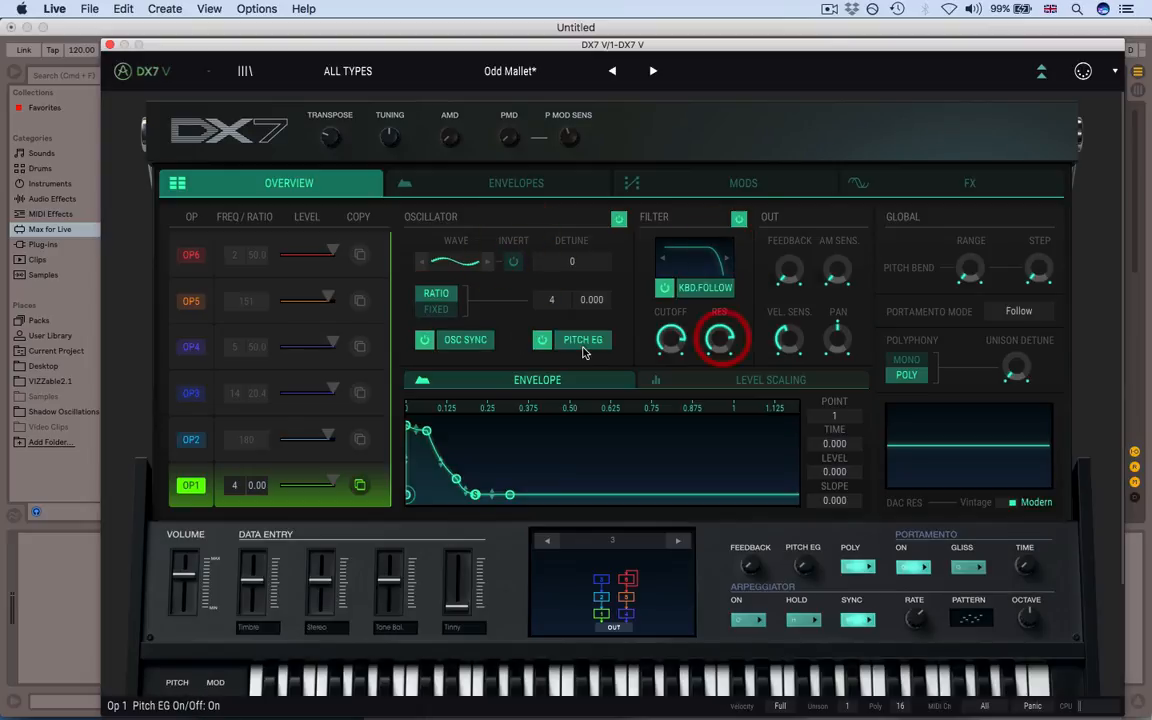
{"action": "left_click", "coordinate": [584, 348]}
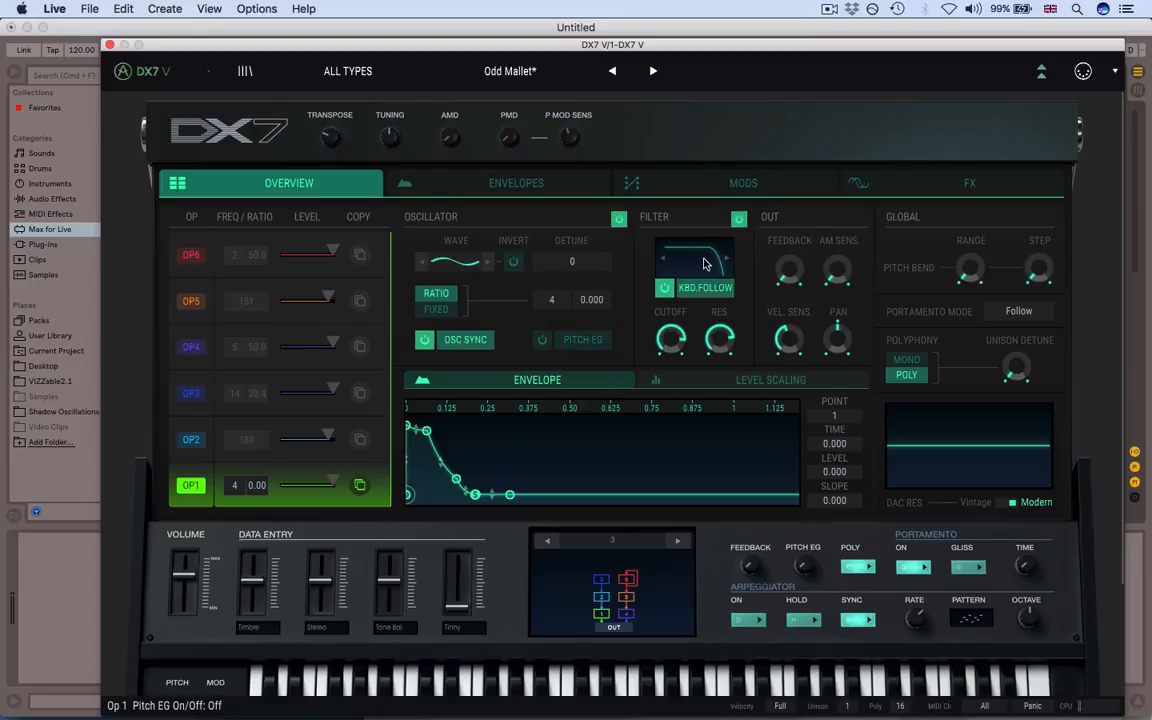
- Lower operator 1's filter cutoff and resonance, and set its velocity sensitivity to 5 and feedback to 2.30
{"action": "left_click", "coordinate": [680, 342]}
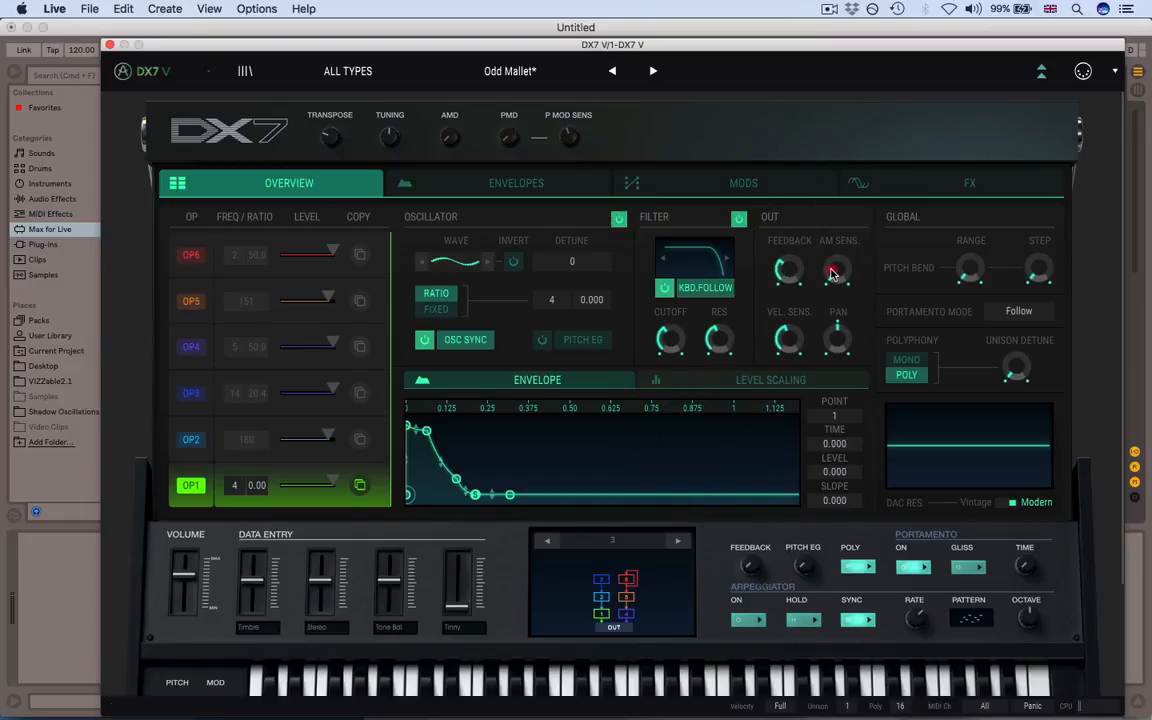
{"action": "left_click_drag", "start_coordinate": [829, 205], "coordinate": [831, 267]}
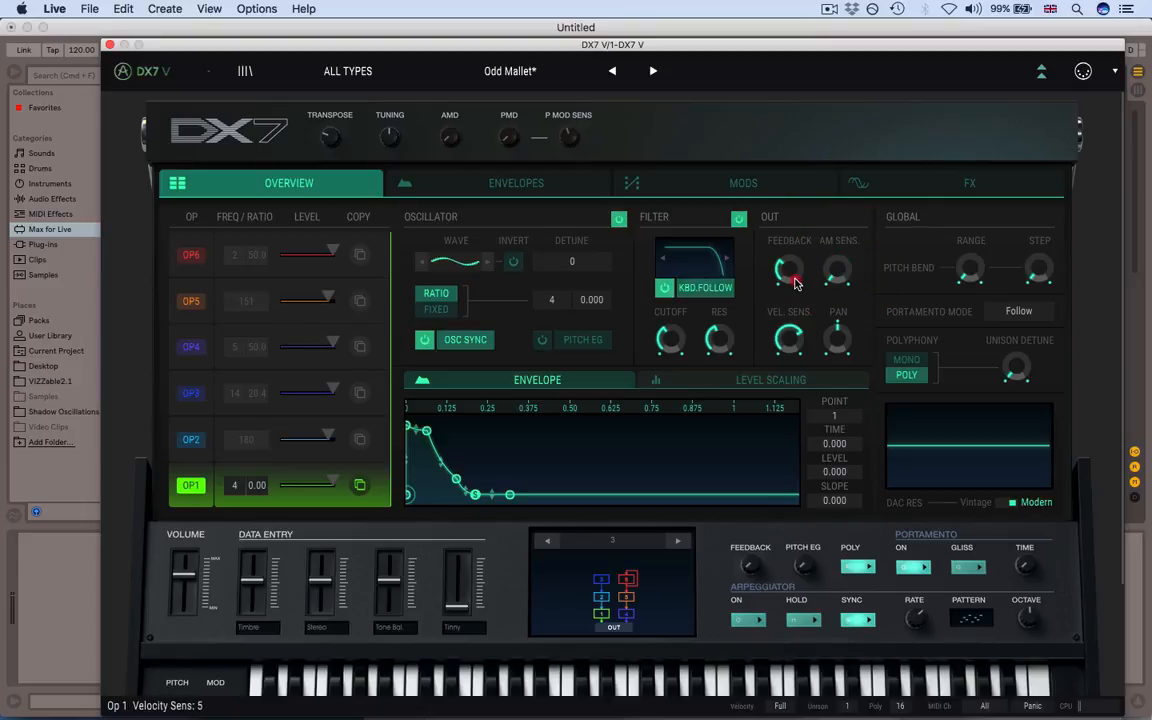
{"action": "left_click", "coordinate": [795, 284]}
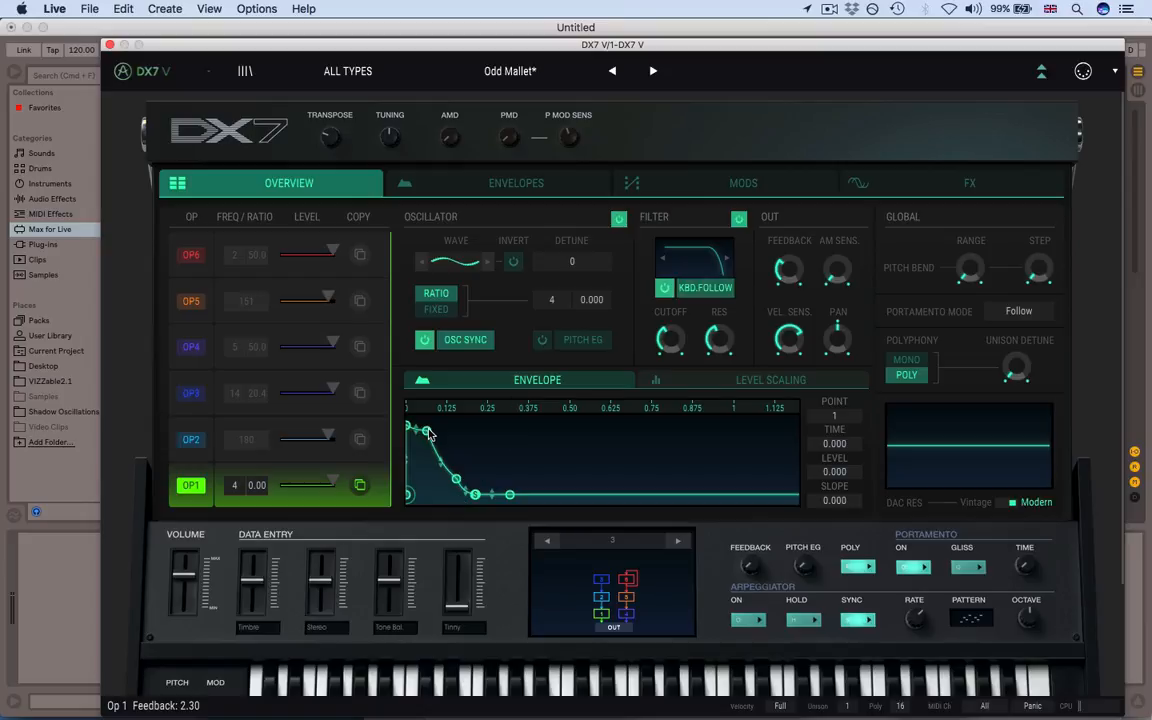
- Shape operator 1's level scaling curve with a point at note B1, level 0.57, and a lowered upper end
{"action": "left_click", "coordinate": [744, 383]}
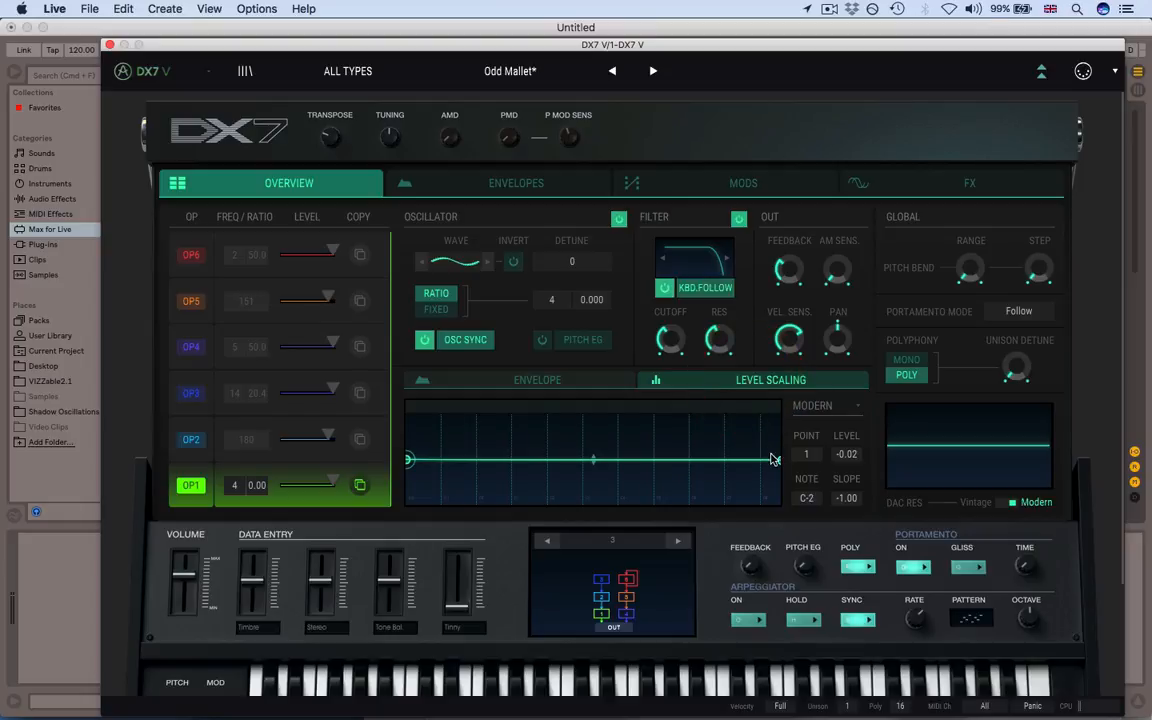
{"action": "left_click_drag", "start_coordinate": [779, 463], "coordinate": [544, 440]}
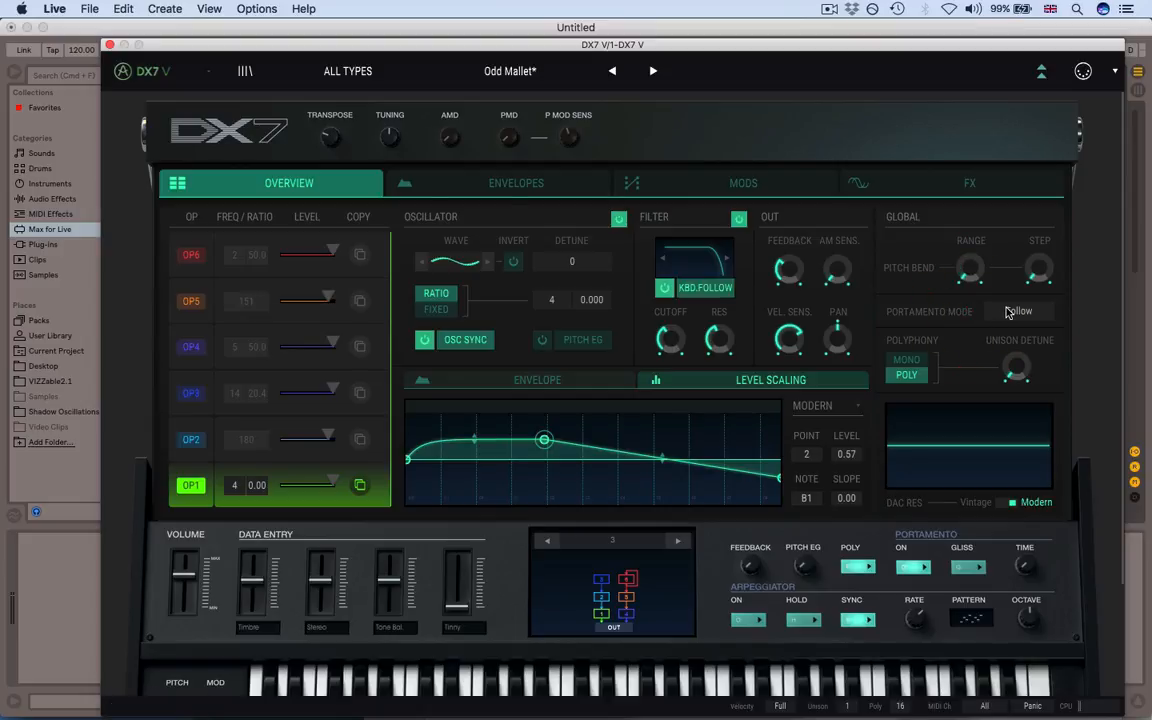
- Try Mono polyphony and the Vintage DAC resolution, and return to Poly and Modern
{"action": "left_click", "coordinate": [897, 361]}
{"action": "left_click", "coordinate": [898, 376]}
{"action": "left_click", "coordinate": [998, 503]}
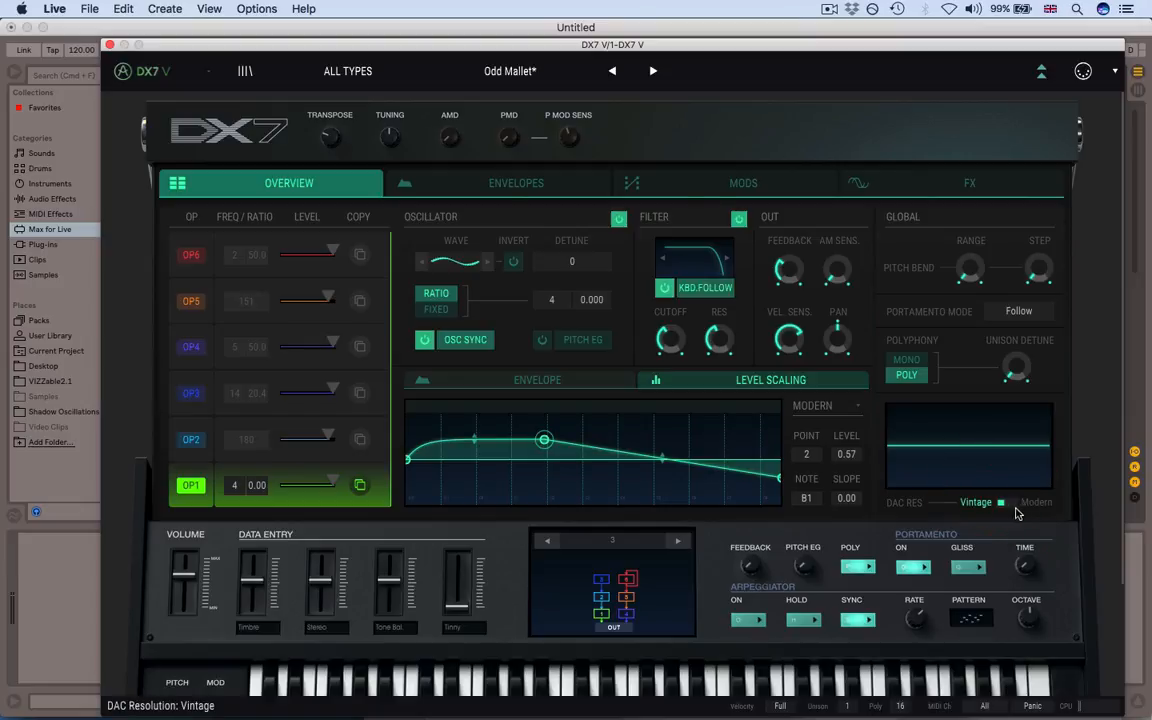
{"action": "left_click", "coordinate": [1015, 505]}
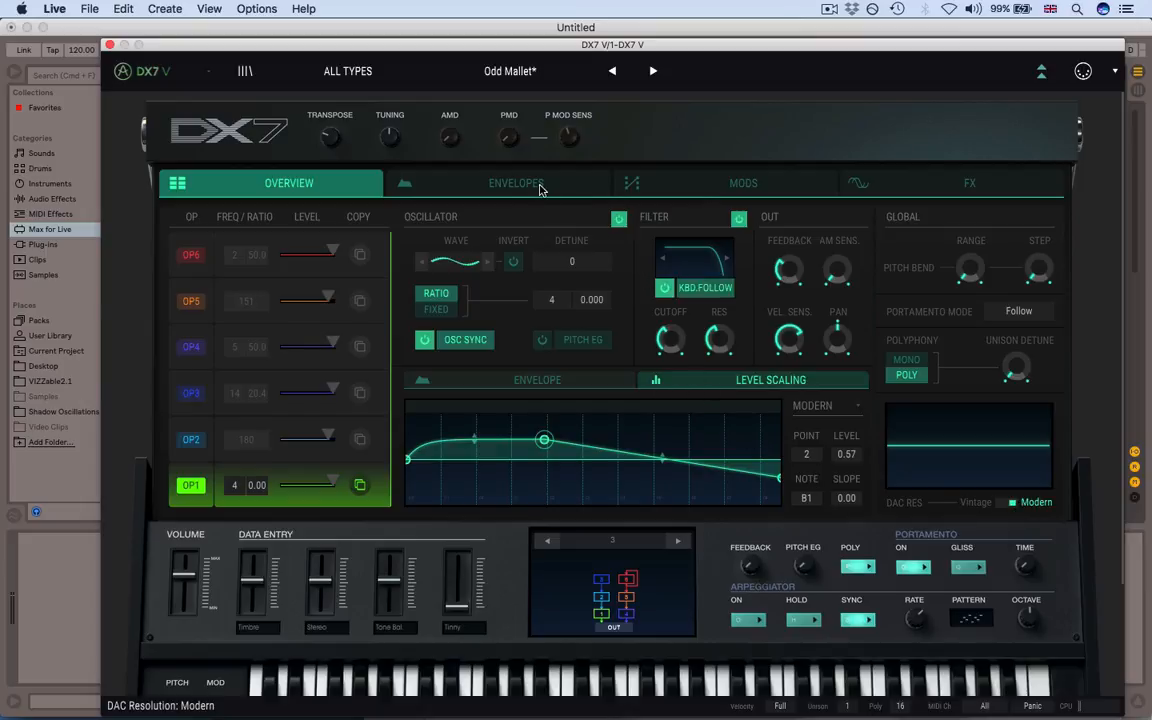
- Compare operator 4's envelope in the overview and enlarged views, and move its point 4 to time 0.129 and level 0.609
{"action": "left_click", "coordinate": [466, 184]}
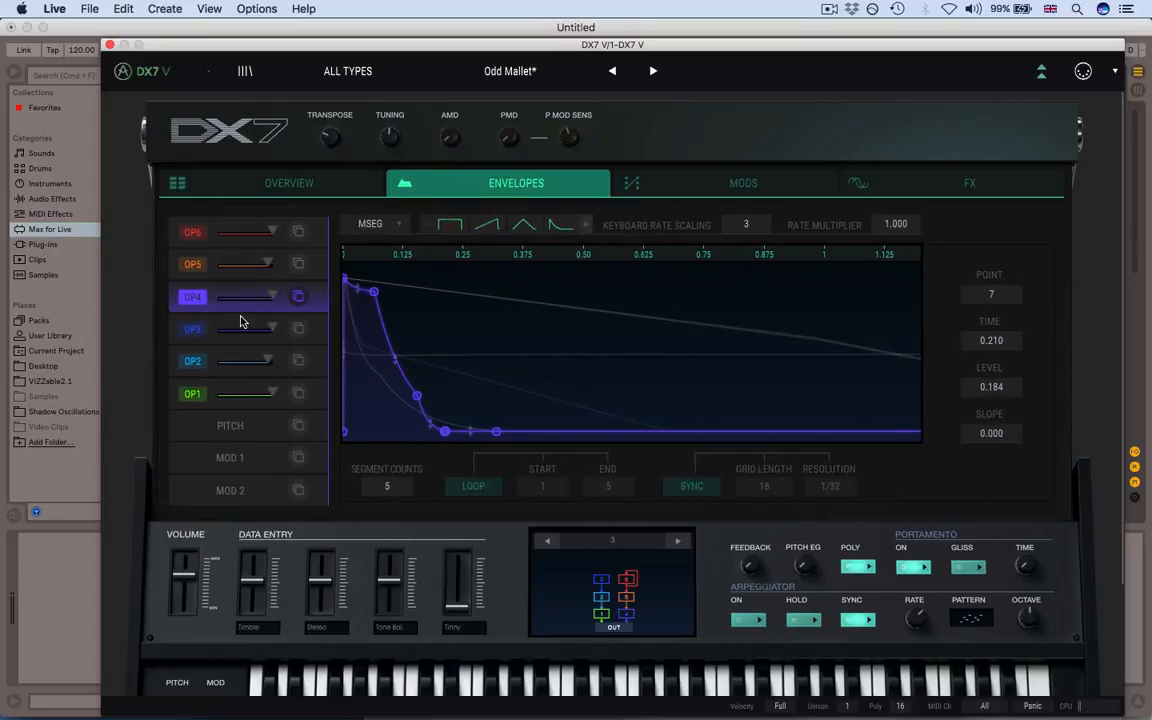
{"action": "left_click", "coordinate": [275, 185]}
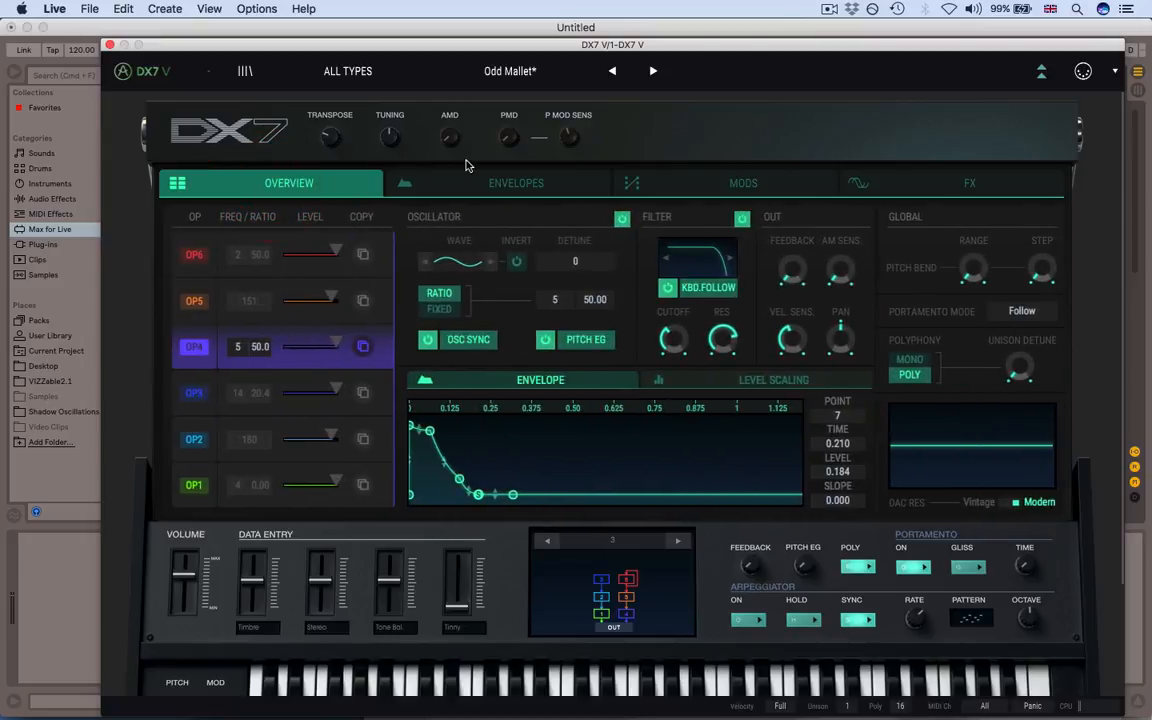
{"action": "left_click", "coordinate": [480, 180]}
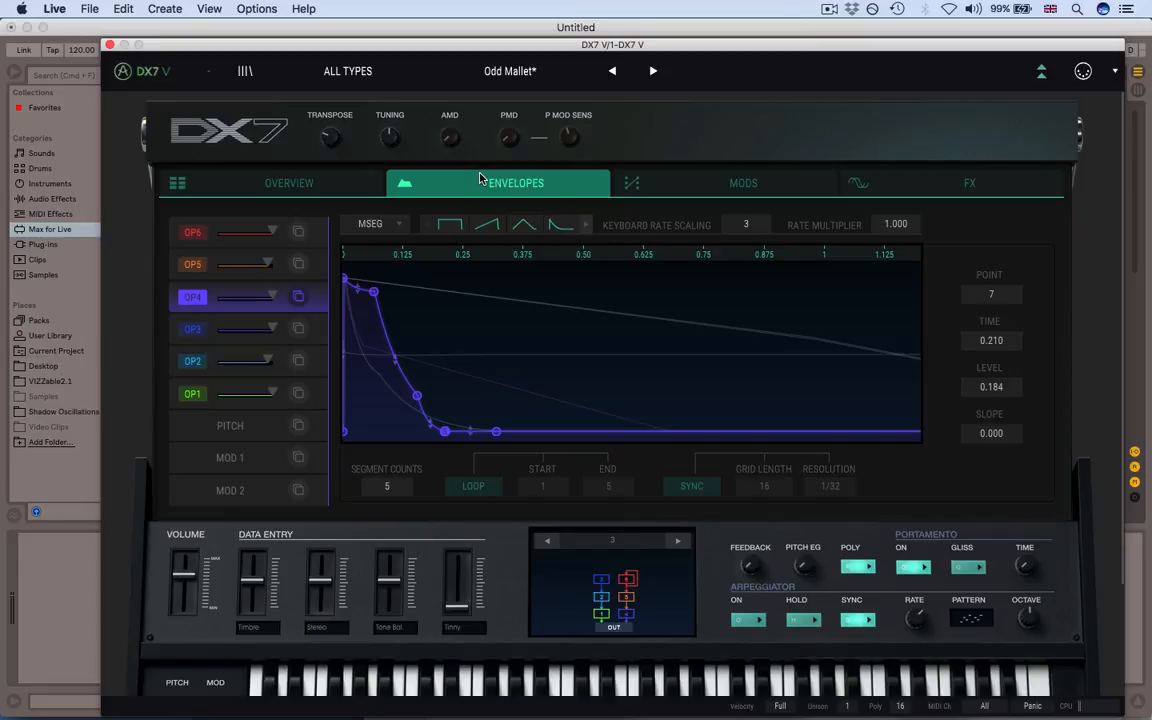
{"action": "left_click", "coordinate": [326, 190]}
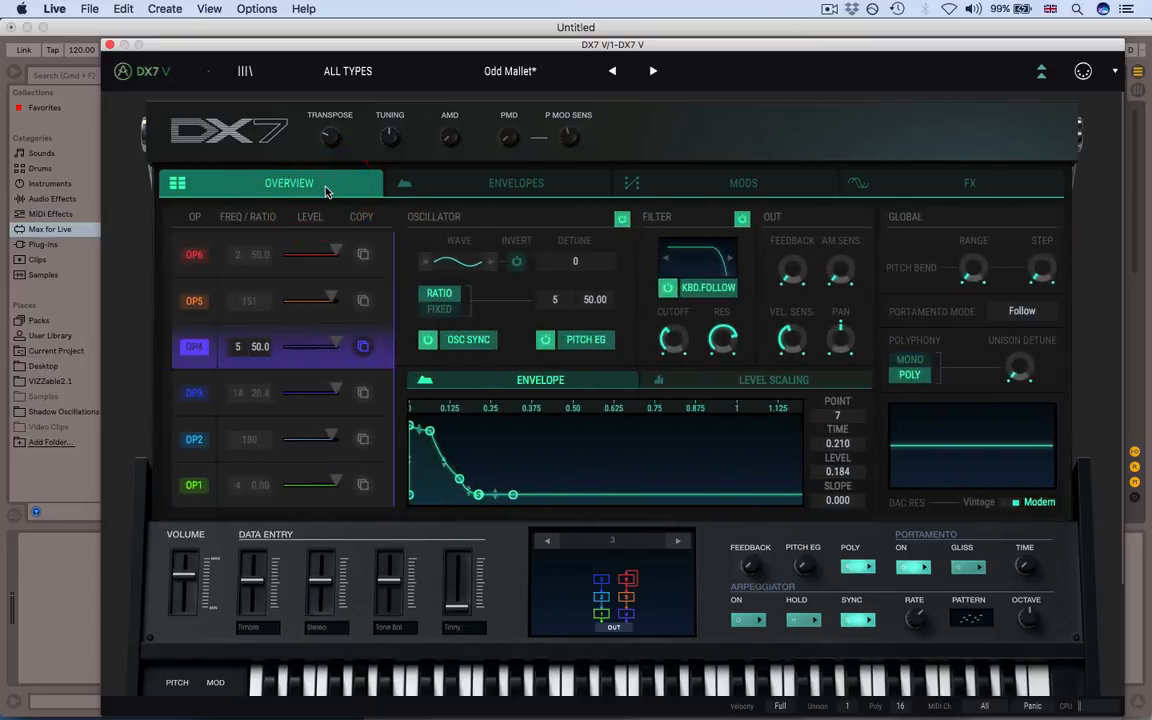
{"action": "left_click_drag", "start_coordinate": [459, 484], "coordinate": [452, 452]}
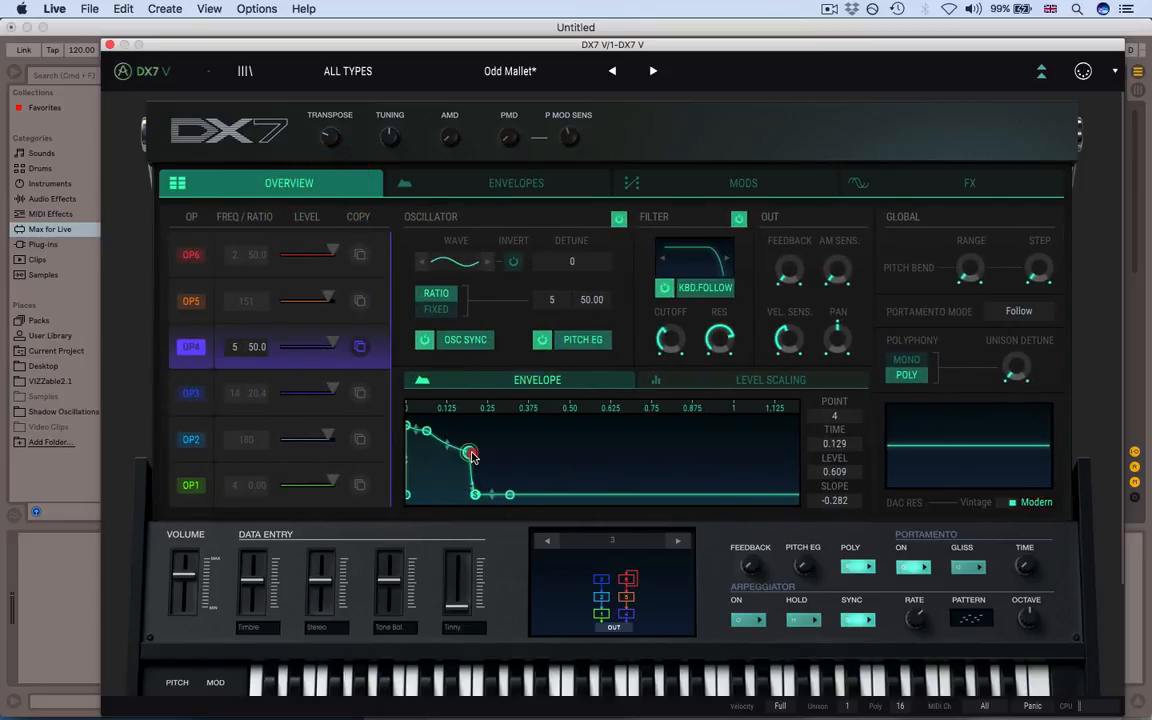
- Examine operator 4's envelope in the enlarged view, followed by the Pitch, Mod 1 and Mod 2 envelopes
{"action": "left_click", "coordinate": [517, 186]}
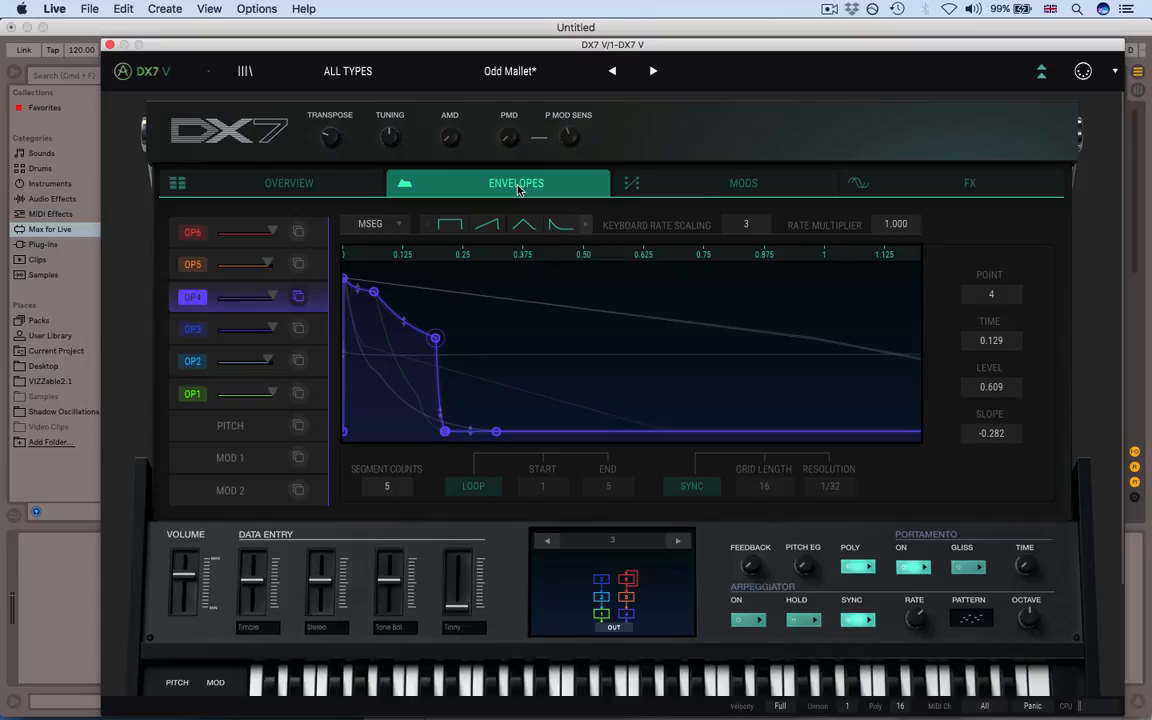
{"action": "left_click", "coordinate": [220, 427]}
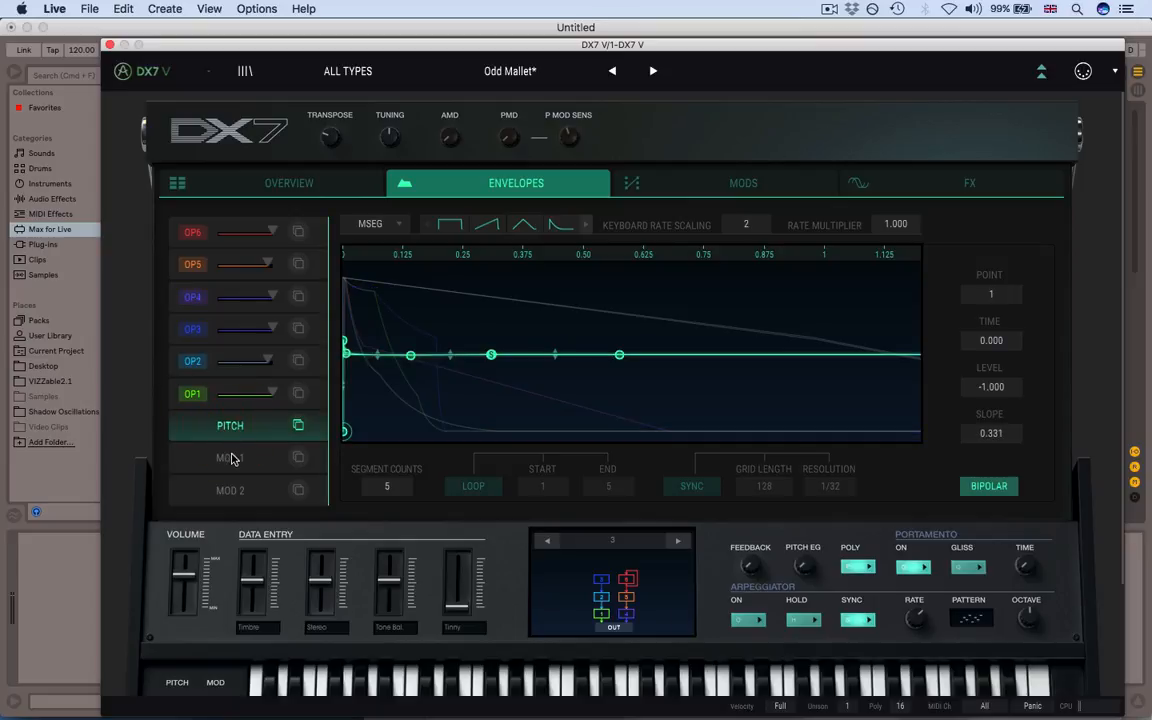
{"action": "left_click", "coordinate": [231, 458]}
{"action": "left_click", "coordinate": [257, 490]}
{"action": "left_click", "coordinate": [259, 457]}
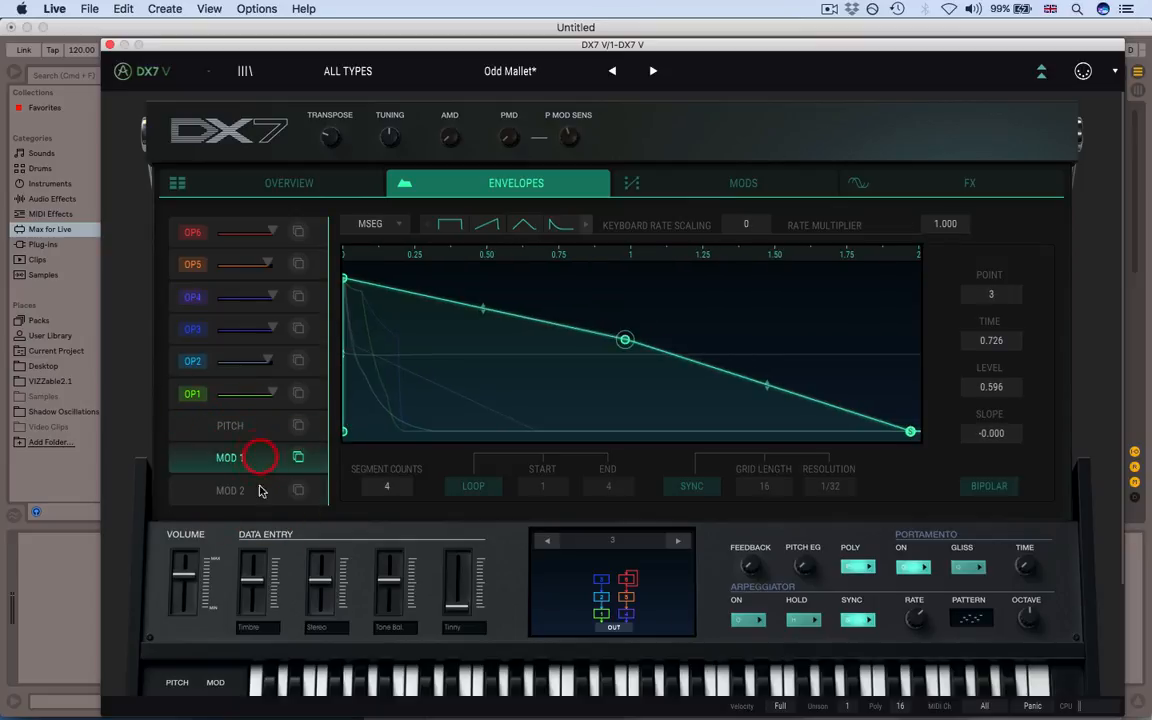
{"action": "left_click", "coordinate": [259, 490]}
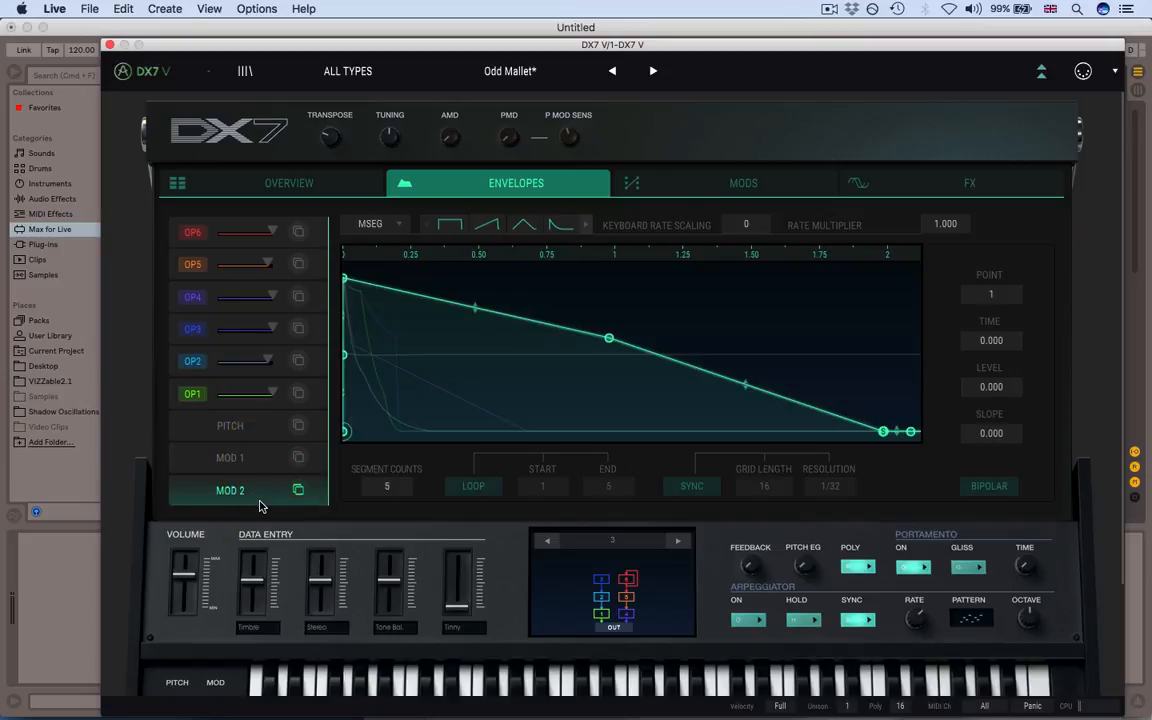
- Look through the modulation matrix's destination pages 1-8, 9-16 and 17-24
{"action": "left_click", "coordinate": [731, 191]}
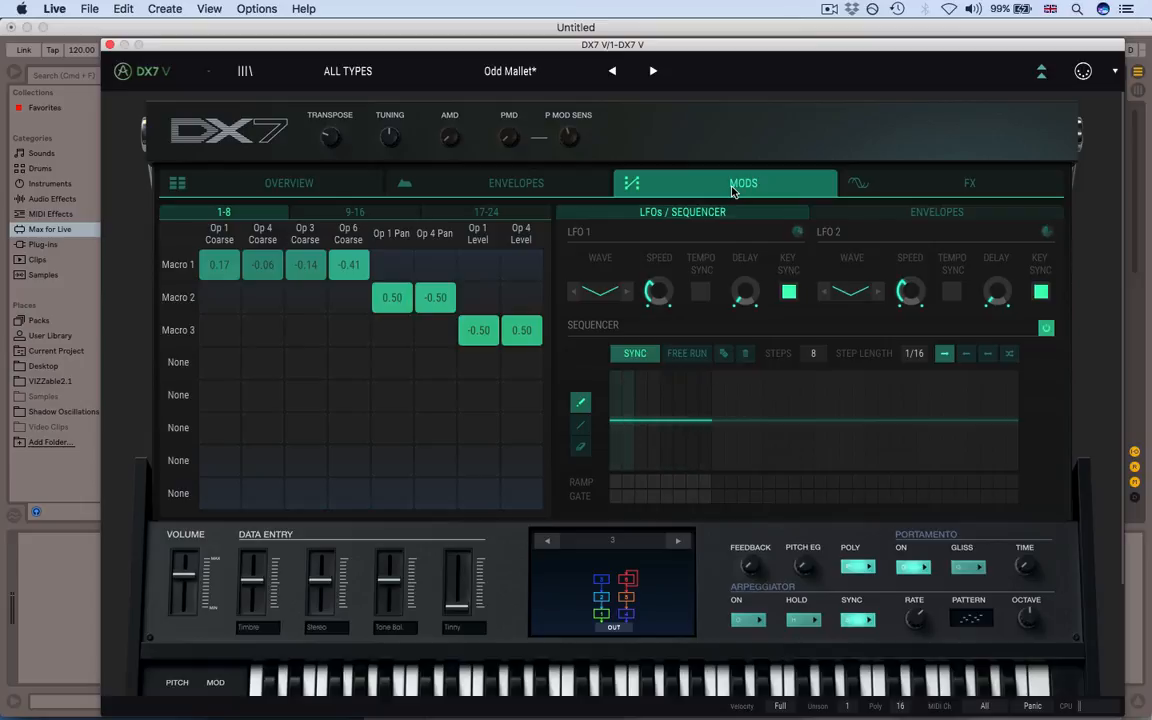
{"action": "left_click", "coordinate": [256, 205]}
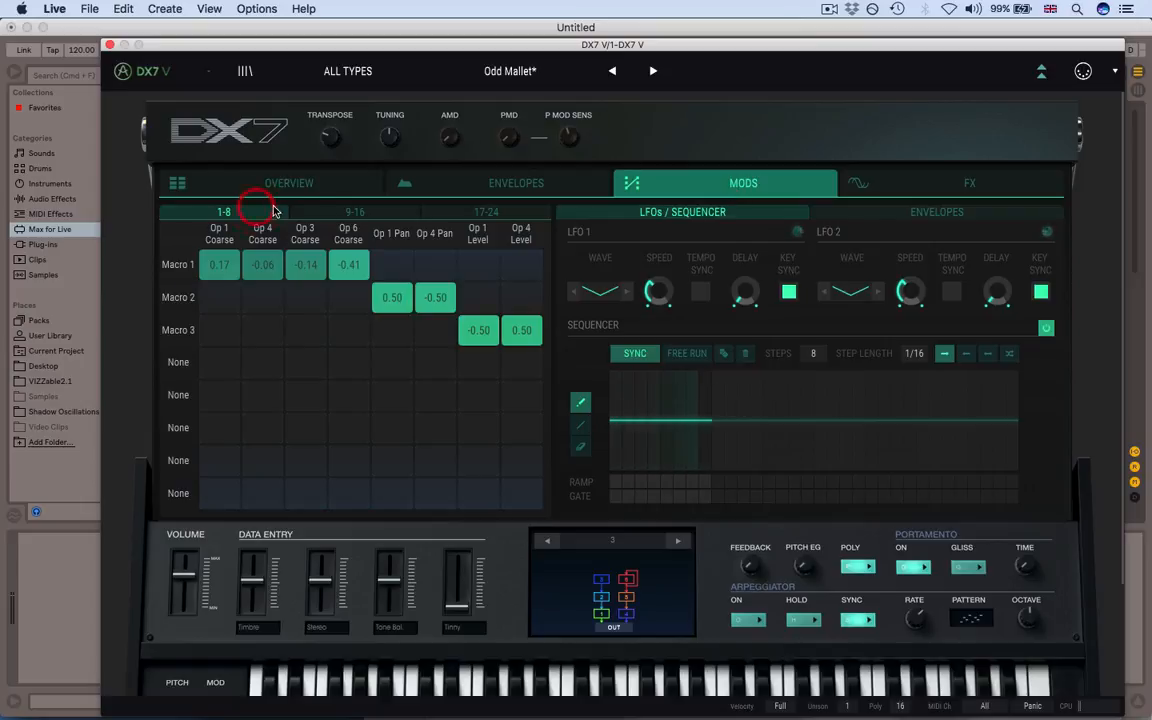
{"action": "left_click", "coordinate": [355, 212]}
{"action": "left_click", "coordinate": [478, 214]}
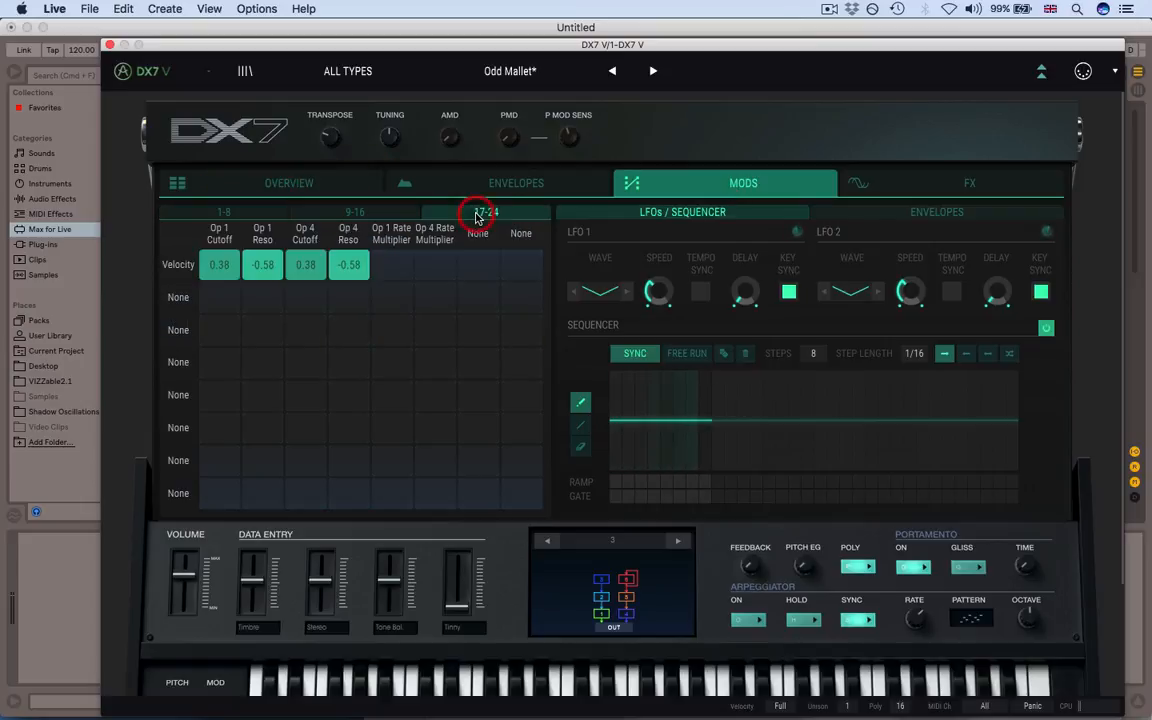
- Replace the Velocity source with Pitch Bend, assign destination 18 to Transpose, and set that modulation amount to 1.00
{"action": "left_click", "coordinate": [182, 267]}
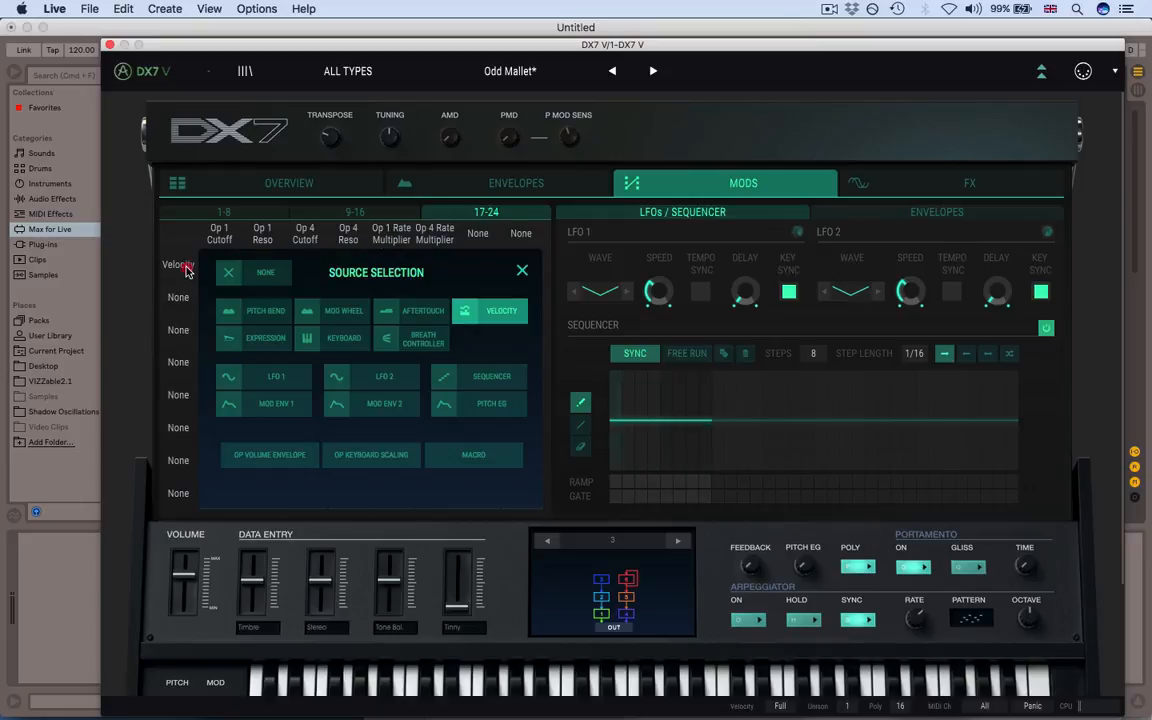
{"action": "left_click", "coordinate": [258, 309]}
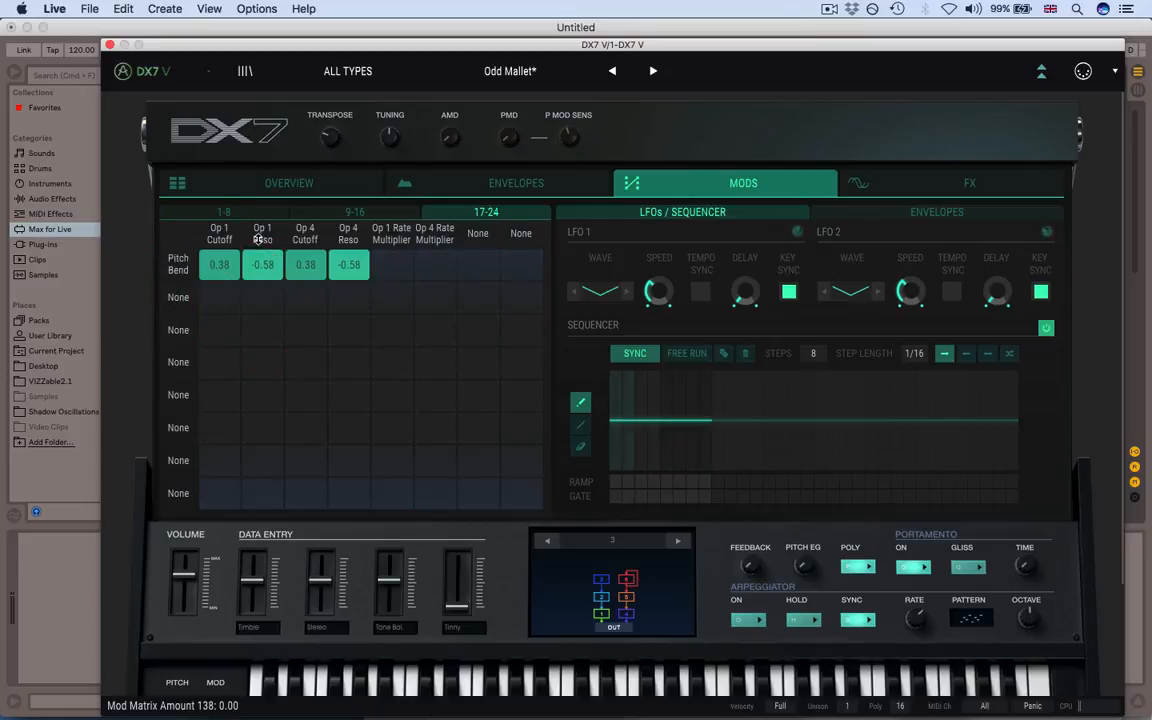
{"action": "left_click", "coordinate": [262, 240]}
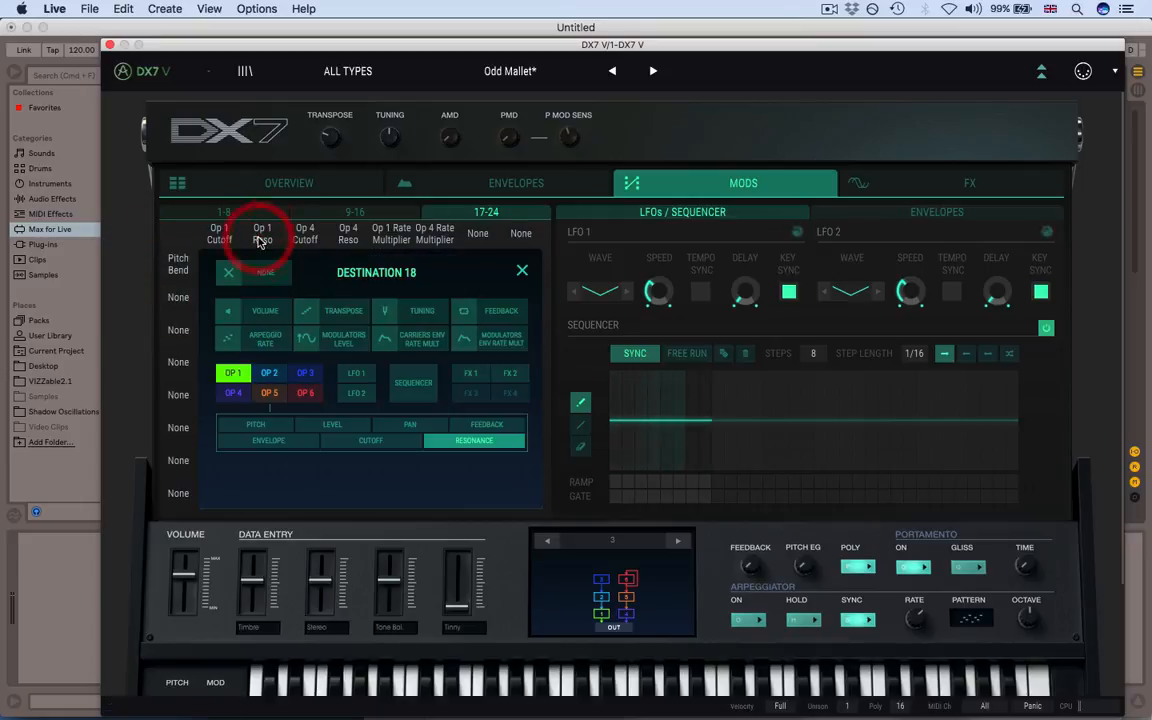
{"action": "left_click", "coordinate": [335, 317]}
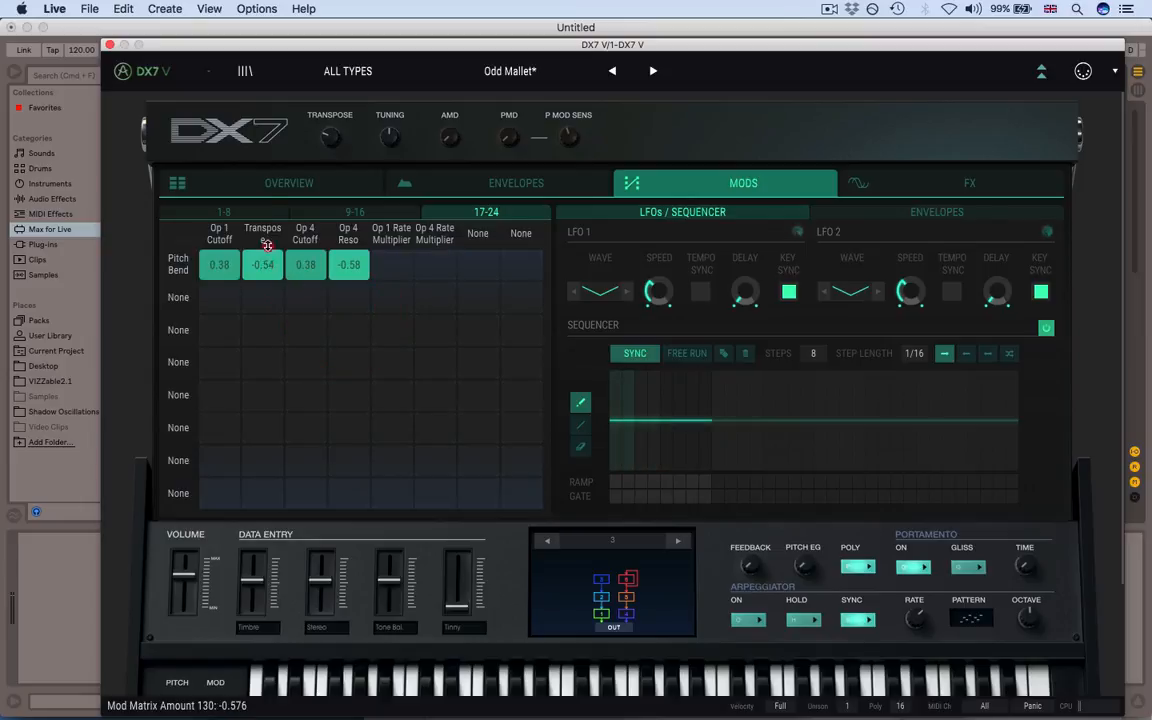
{"action": "left_click_drag", "start_coordinate": [267, 245], "coordinate": [299, 50]}
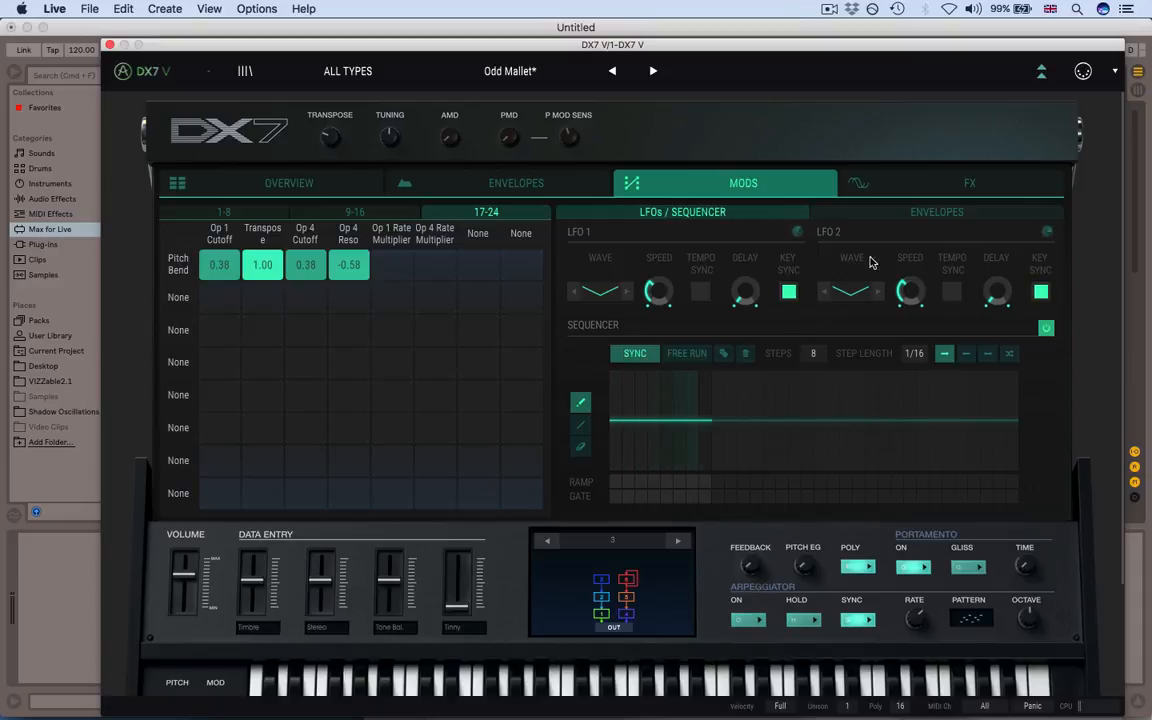
- View the two modulation envelopes beside the matrix and return to the LFOs and sequencer
{"action": "left_click", "coordinate": [900, 219]}
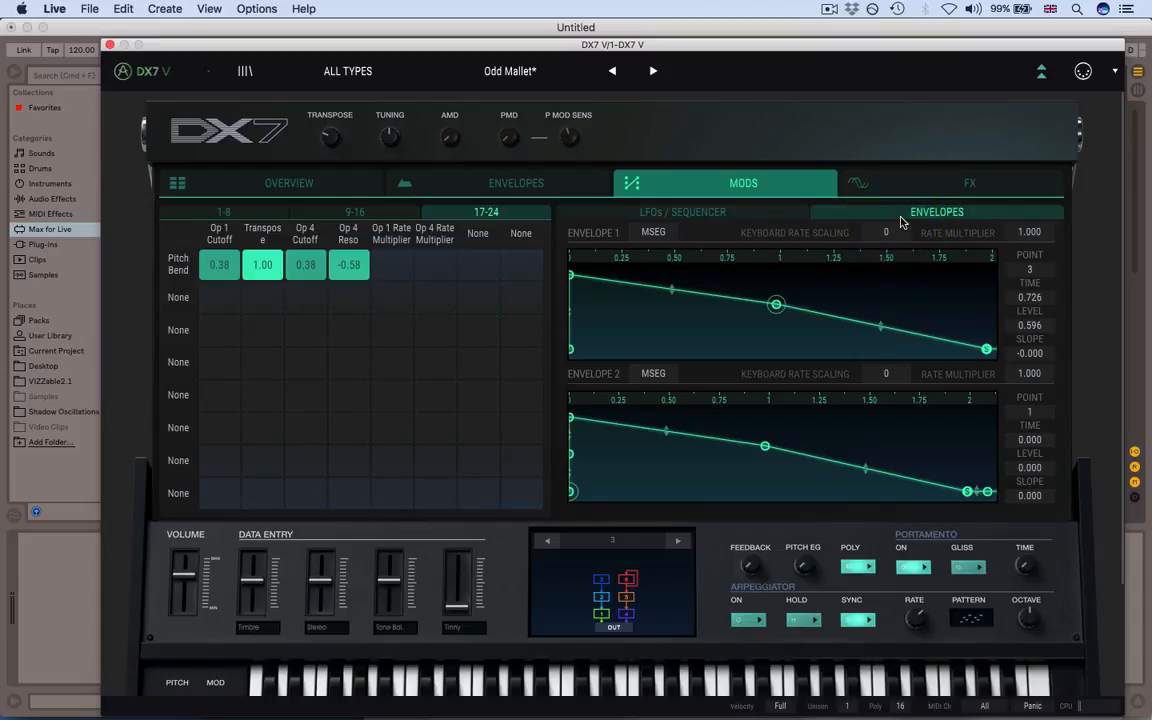
{"action": "left_click", "coordinate": [759, 217]}
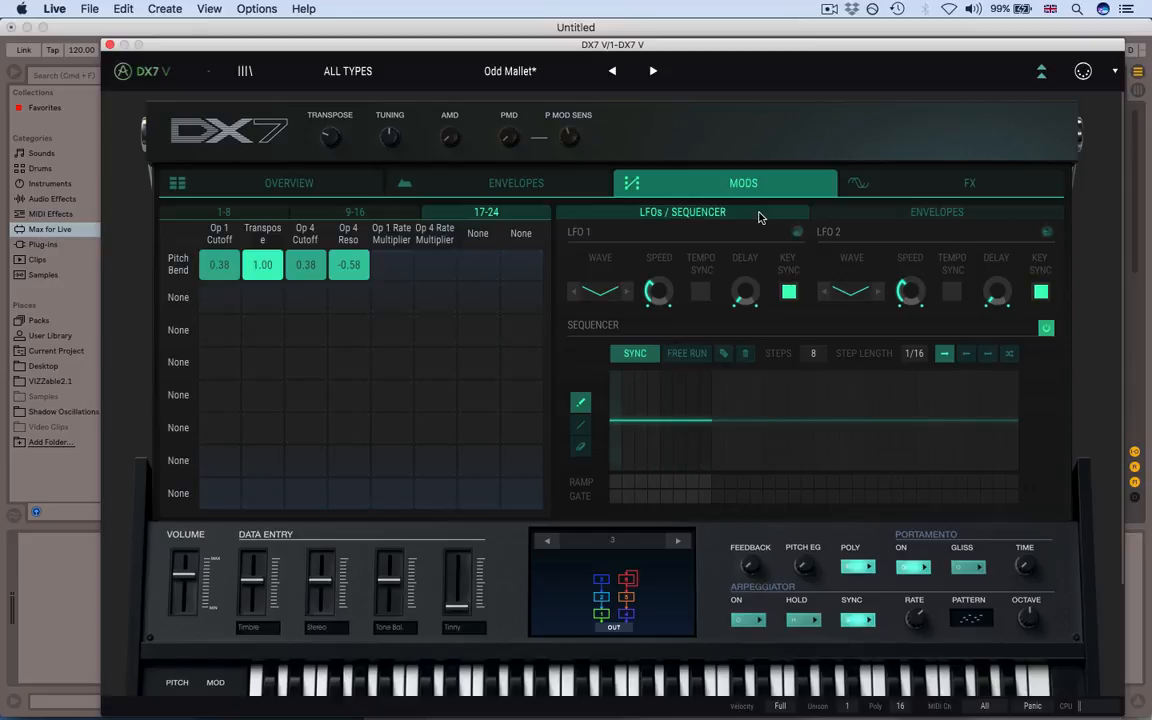
- Show the effects section and review the effect types available for FX slot 1, keeping Reverb
{"action": "left_click", "coordinate": [951, 187]}
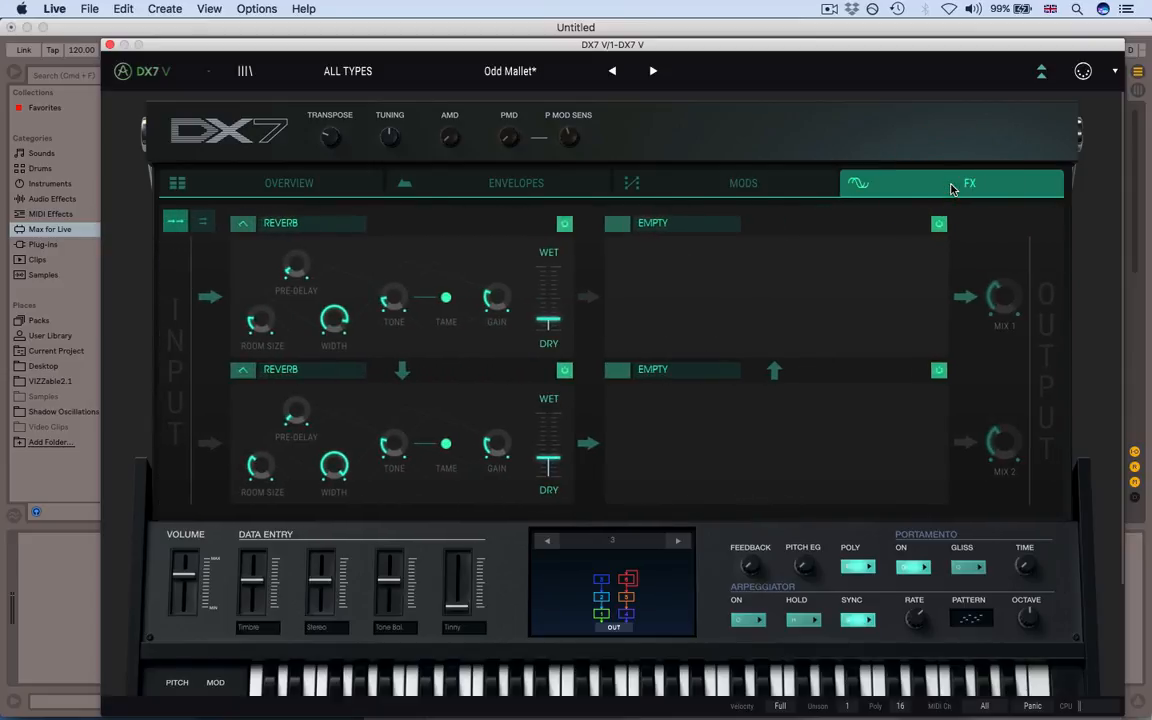
{"action": "left_click", "coordinate": [322, 224]}
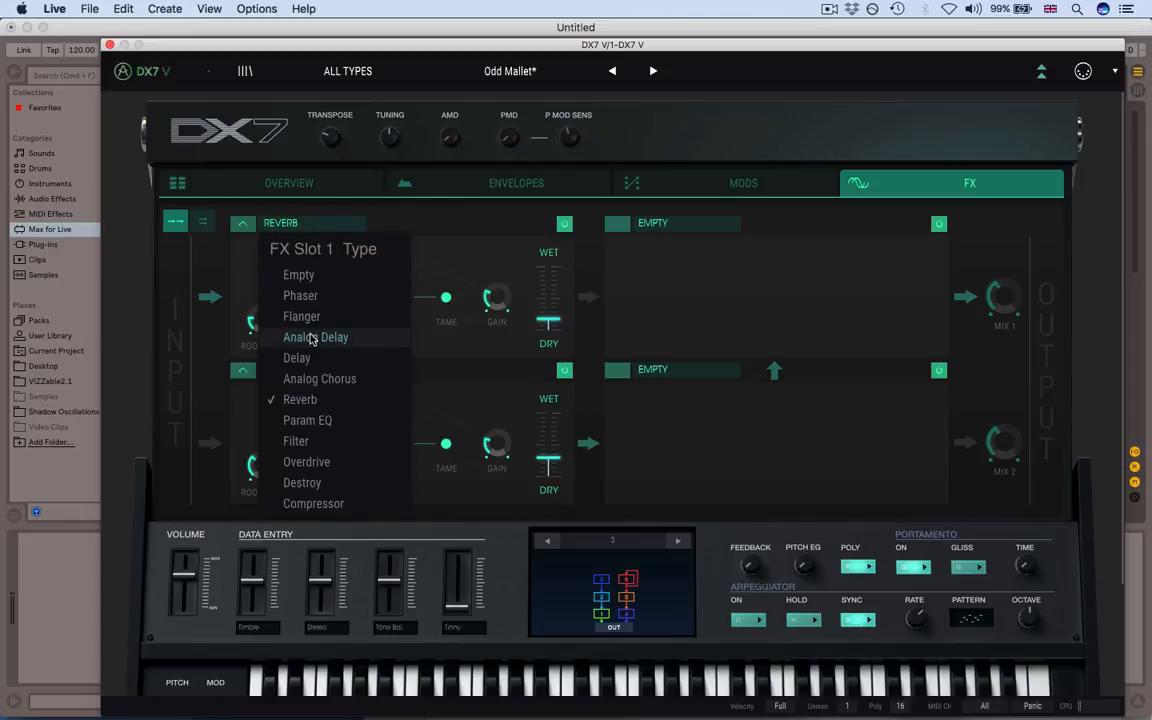
{"action": "left_click", "coordinate": [321, 234]}
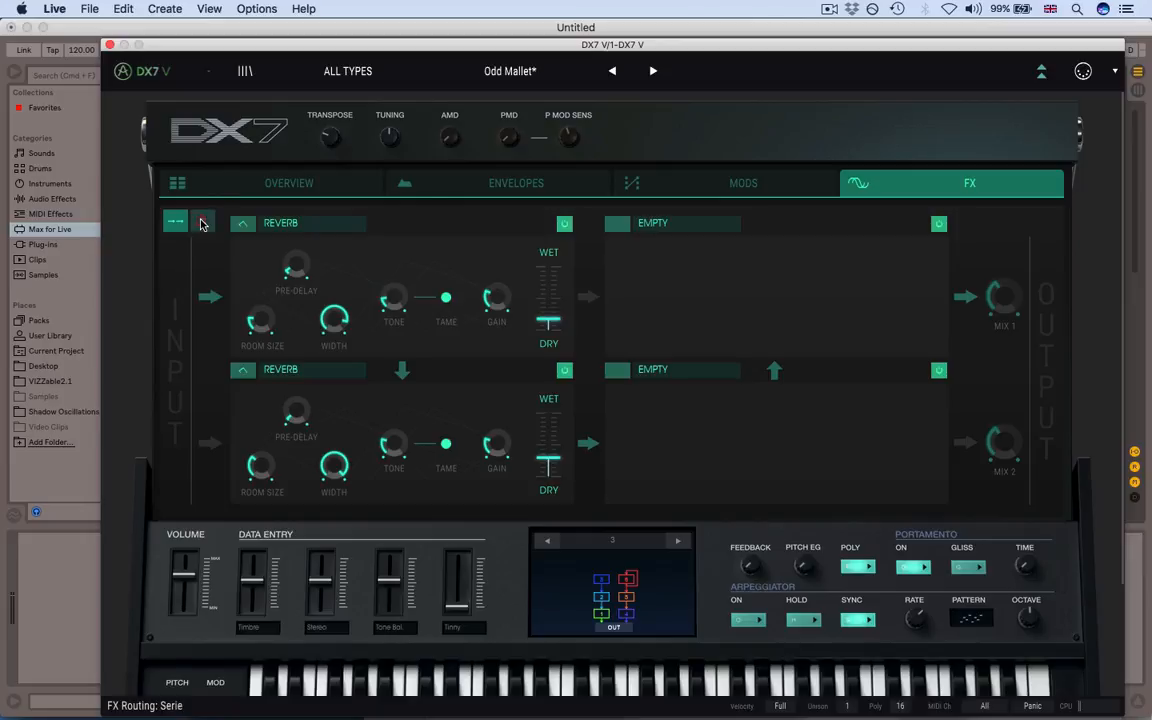
- Try the alternative FX routing, restore the Serie routing, and return to the operator overview
{"action": "left_click", "coordinate": [201, 223]}
{"action": "left_click", "coordinate": [167, 224]}
{"action": "left_click", "coordinate": [243, 184]}
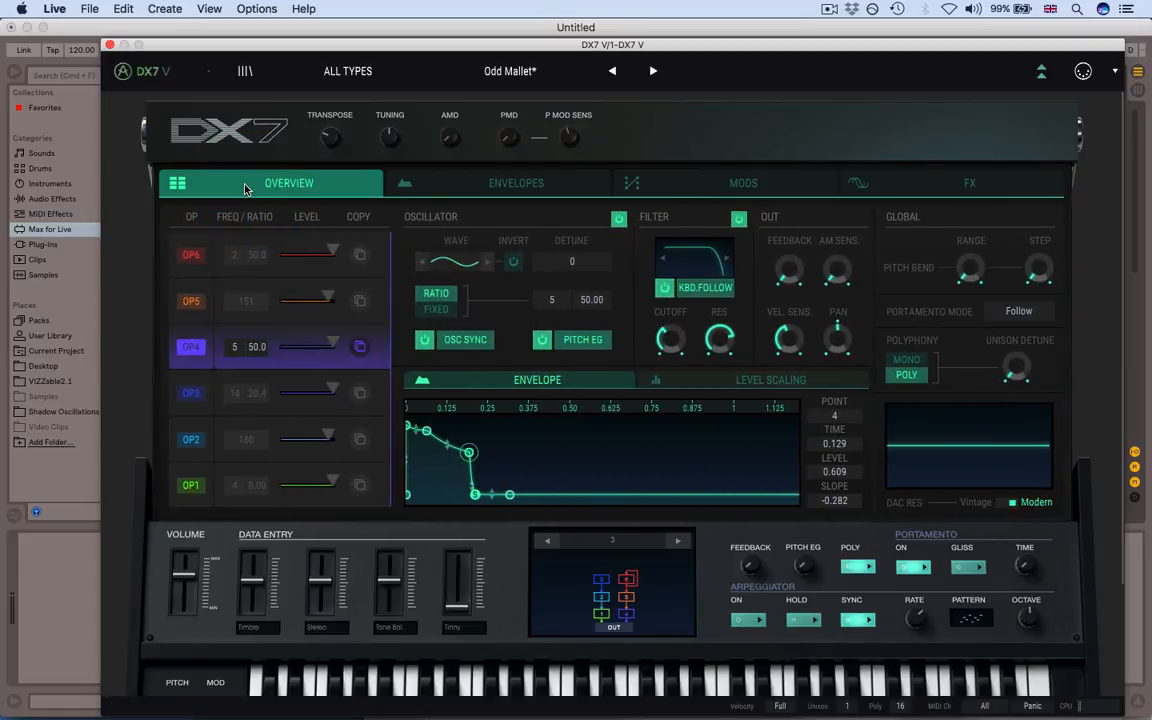